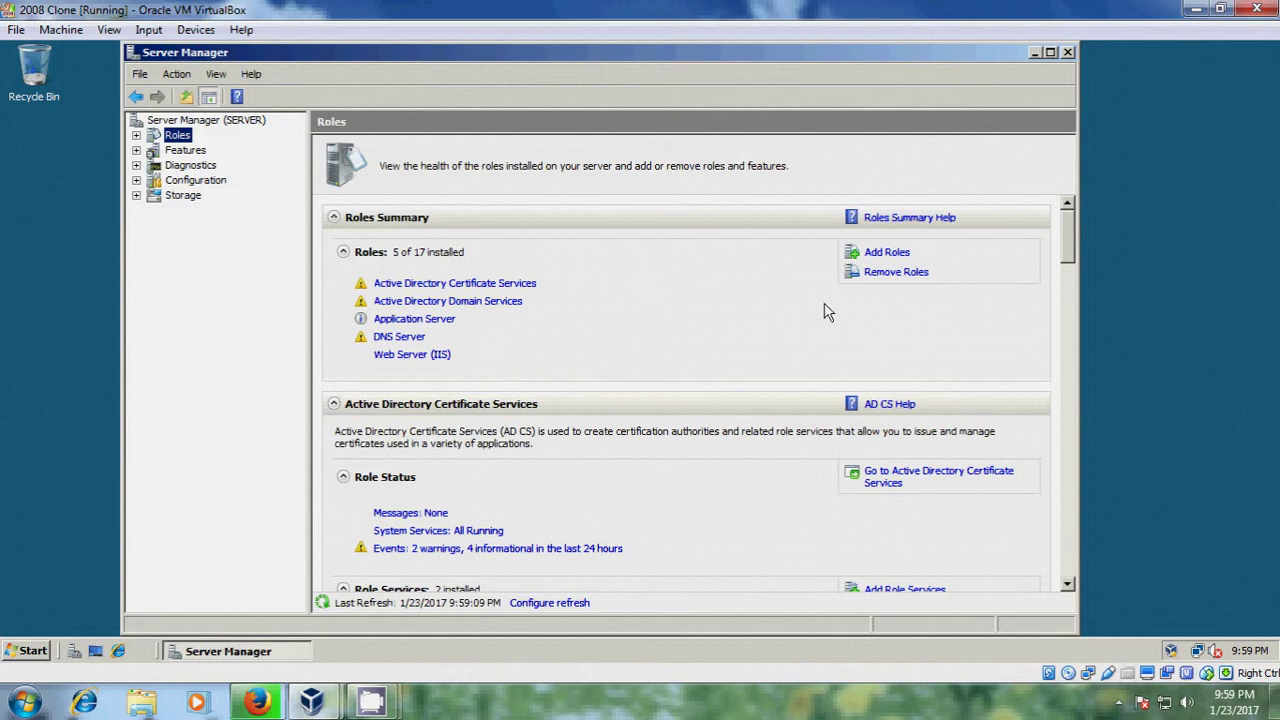
- Start adding a server role, select Terminal Services, and proceed past its introduction to the role services selection
left_click(898, 254)
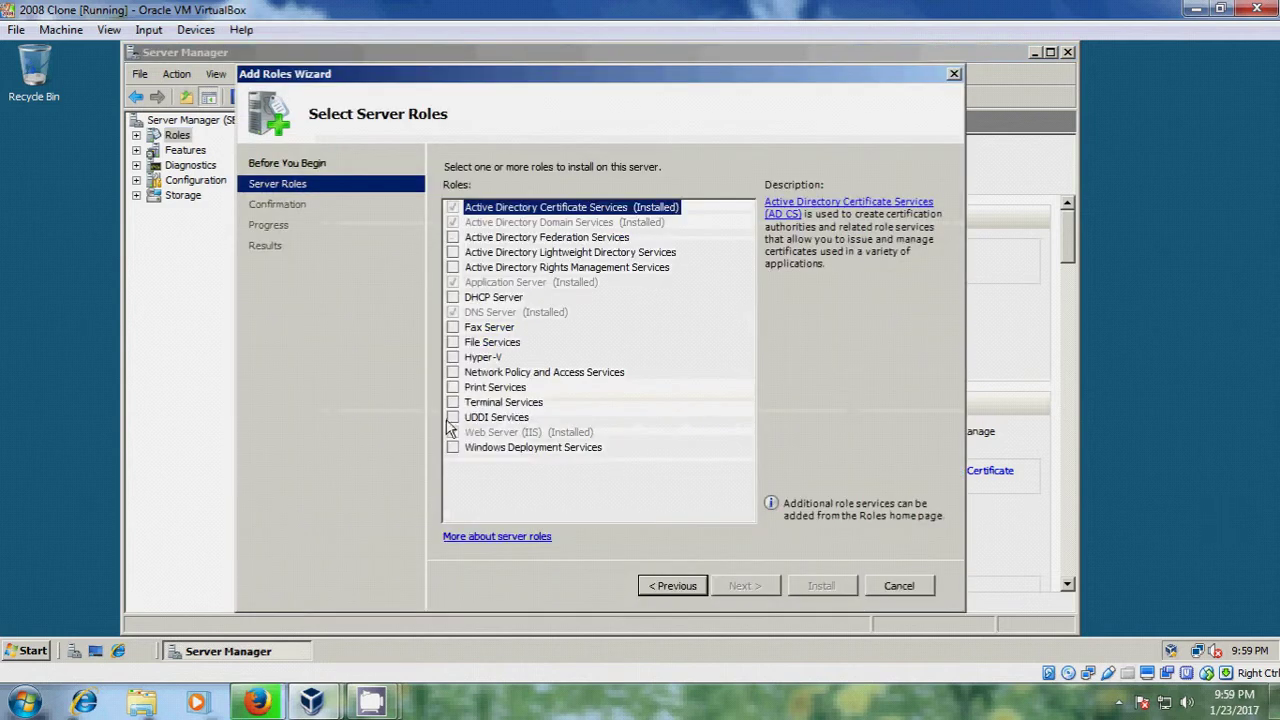
left_click(457, 404)
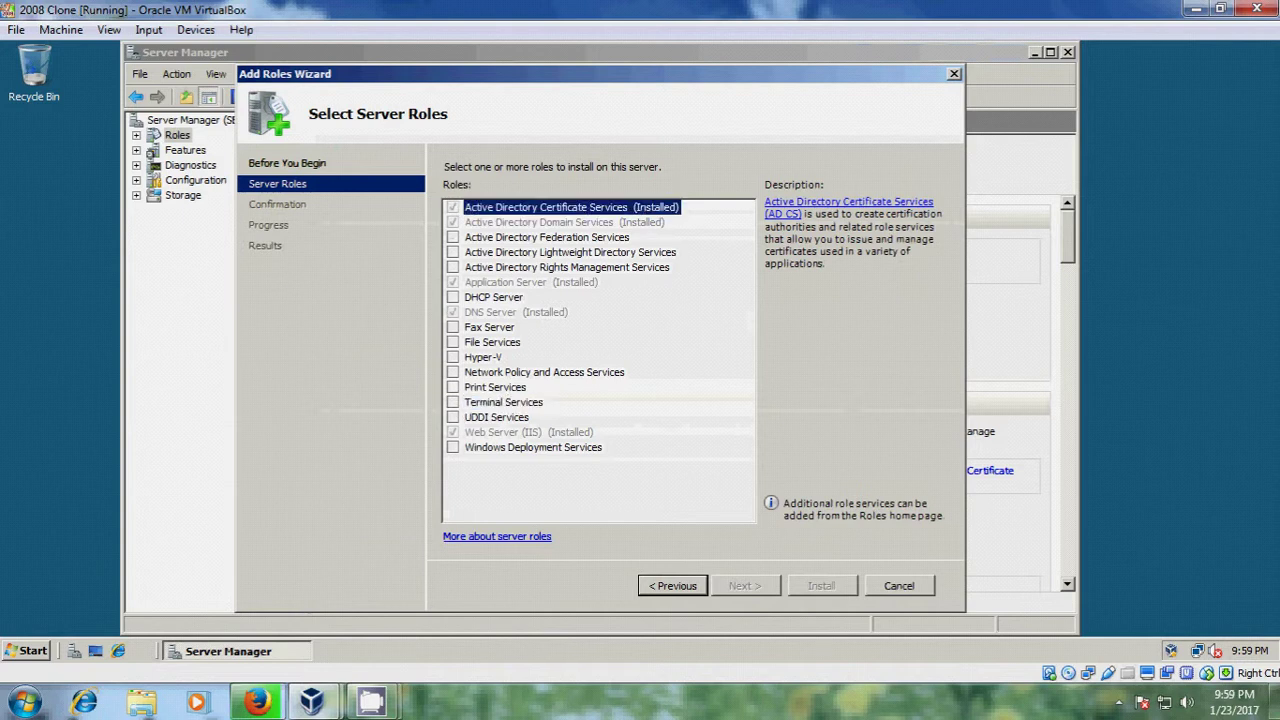
left_click(453, 402)
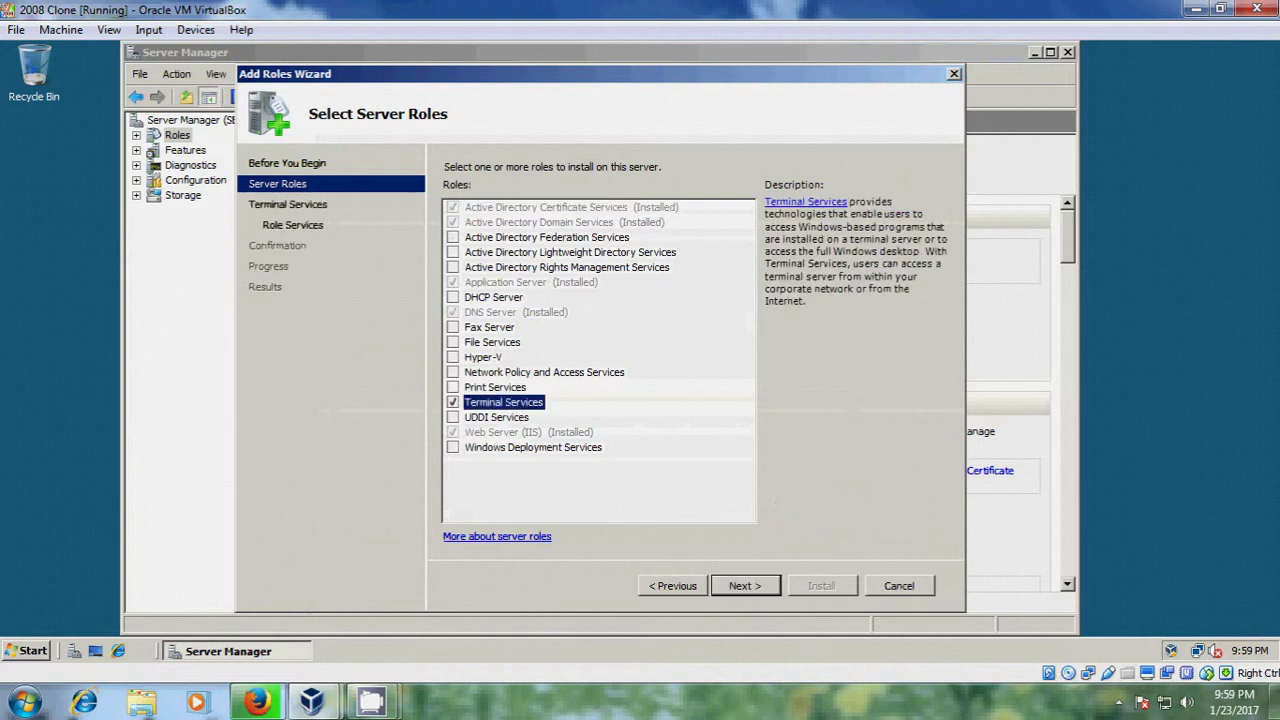
left_click(745, 582)
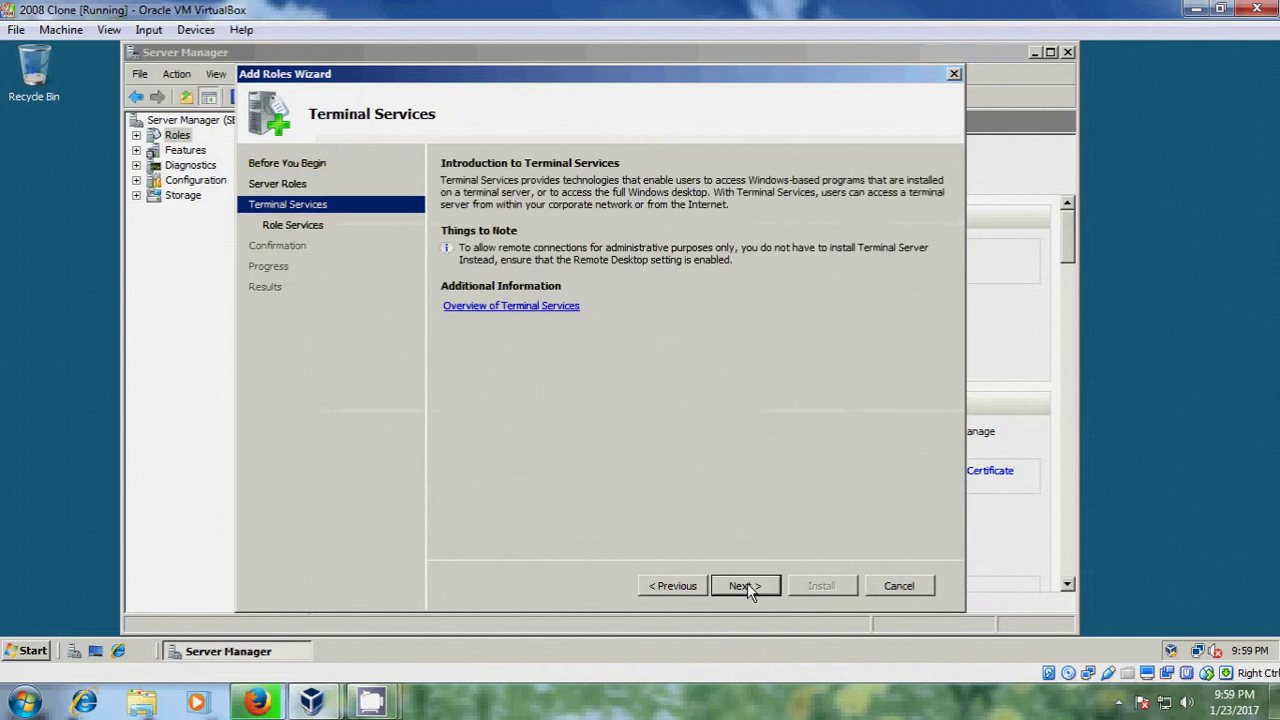
left_click(747, 585)
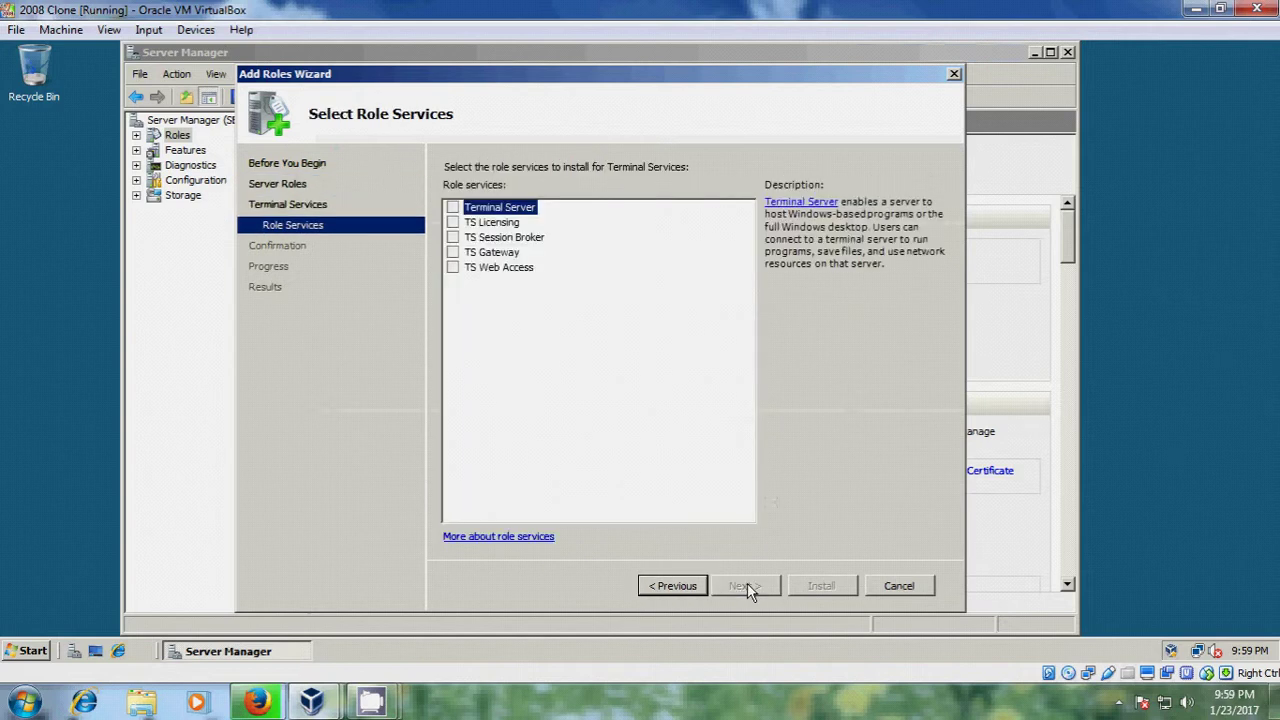
- Select Terminal Server (install anyway), TS Licensing, TS Gateway with its required role services, and TS Web Access as the role services
left_click(453, 208)
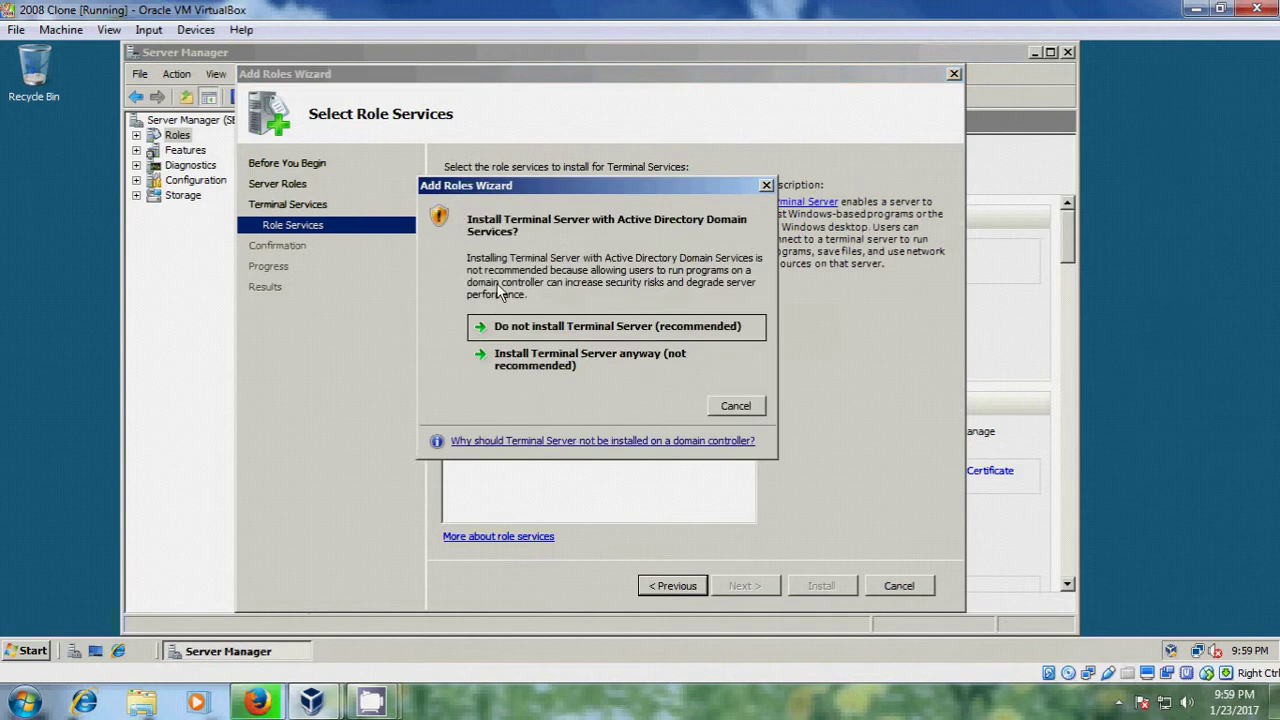
left_click(545, 362)
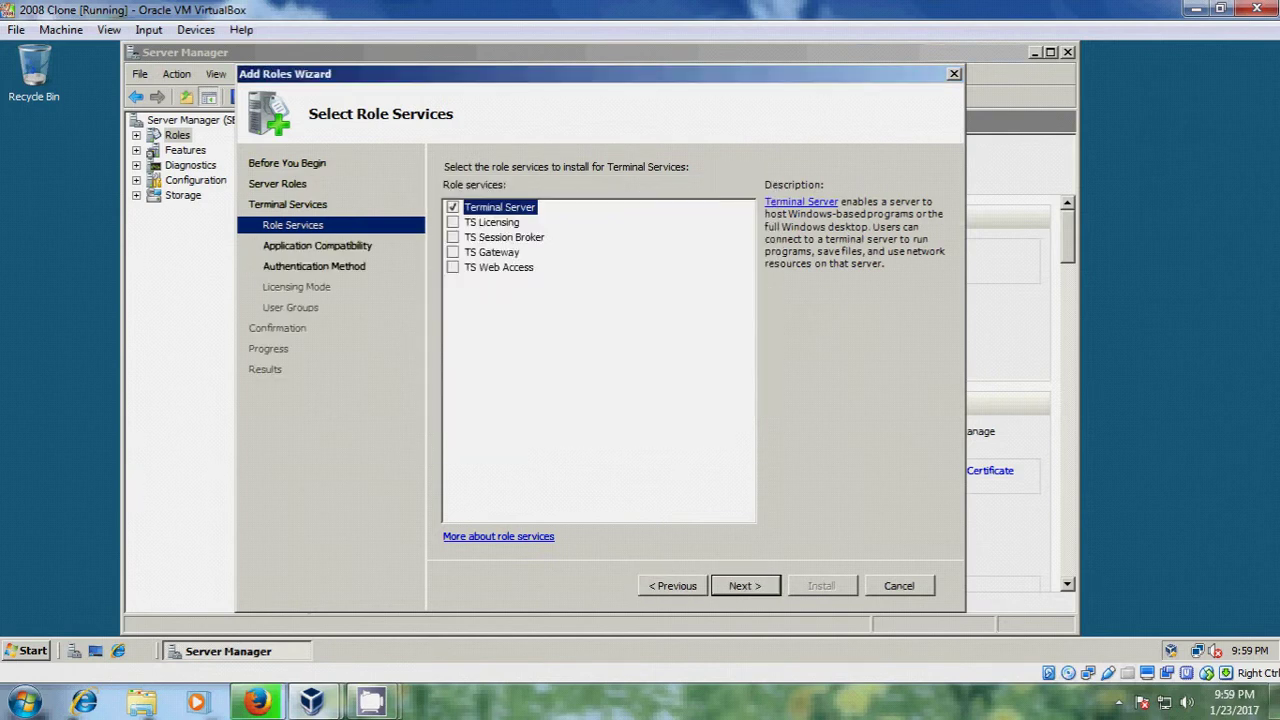
left_click(456, 223)
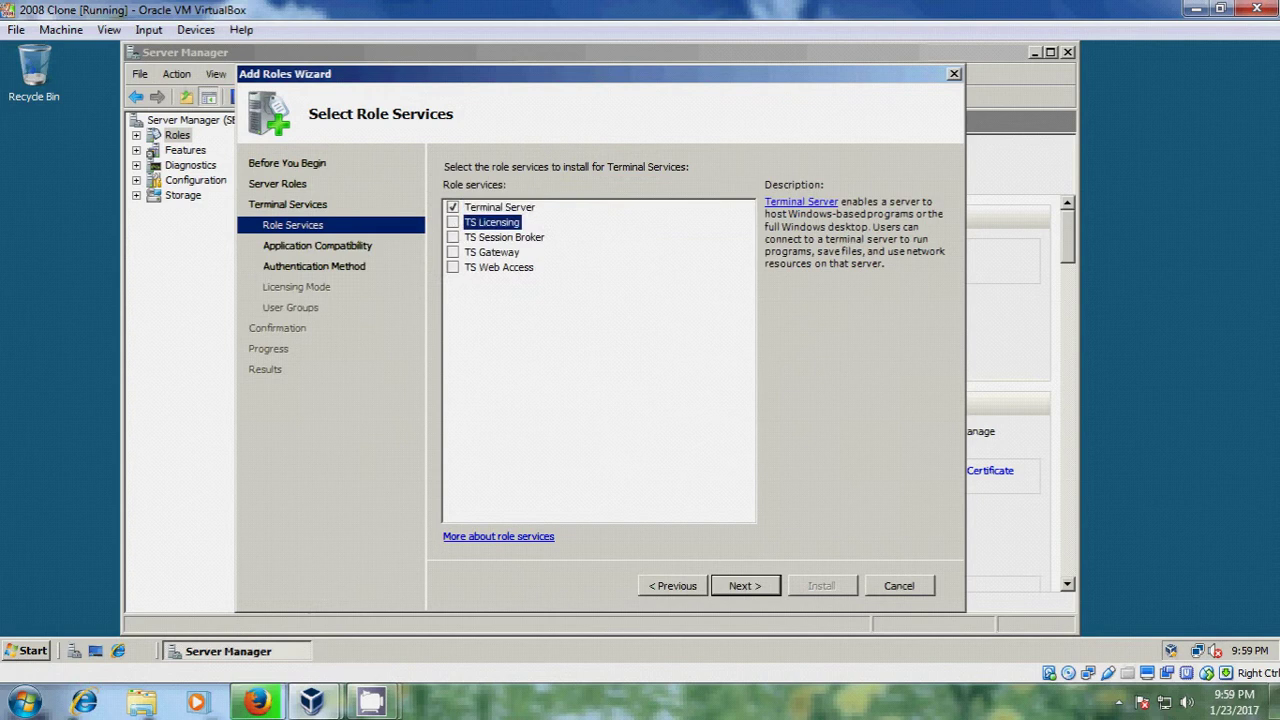
left_click(453, 222)
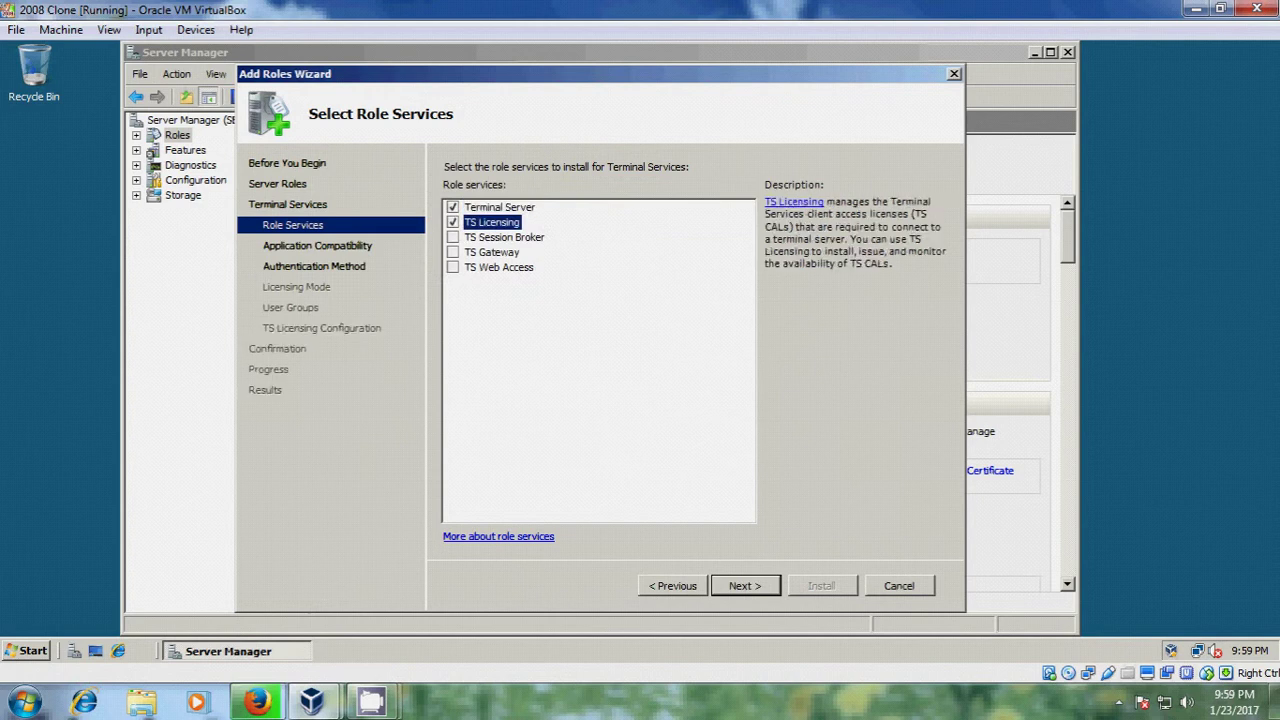
left_click(453, 253)
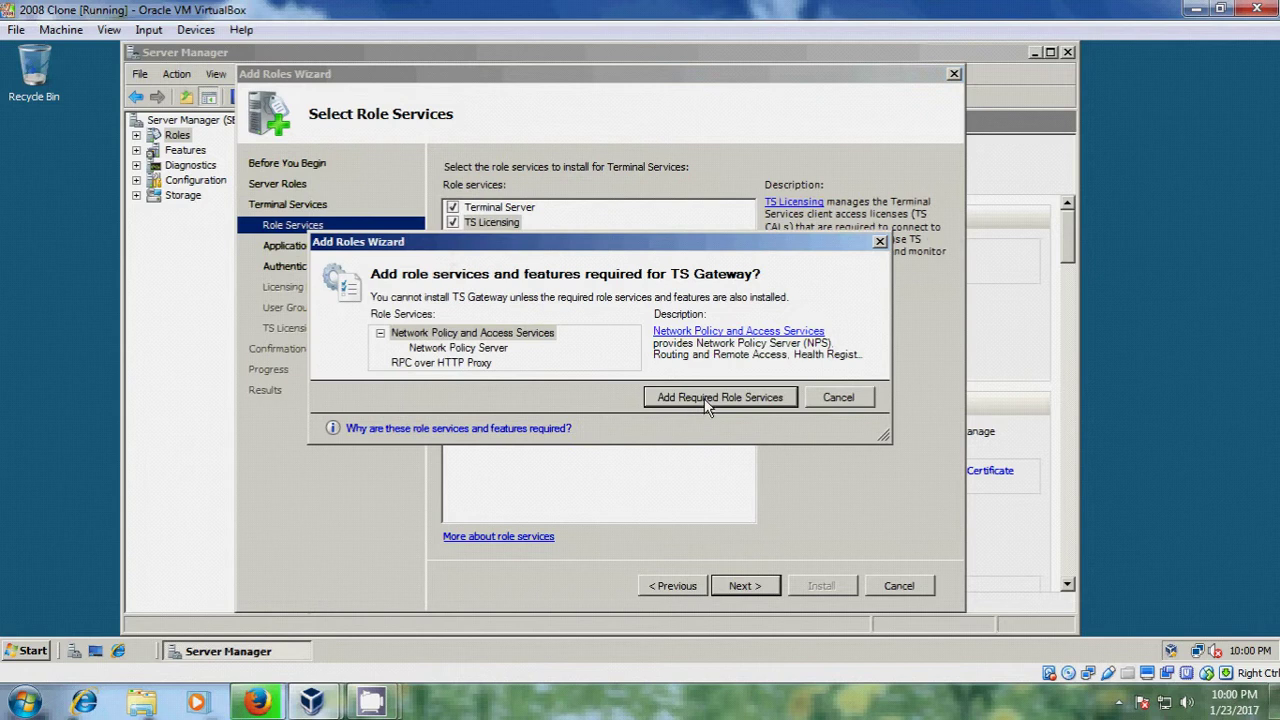
left_click(704, 398)
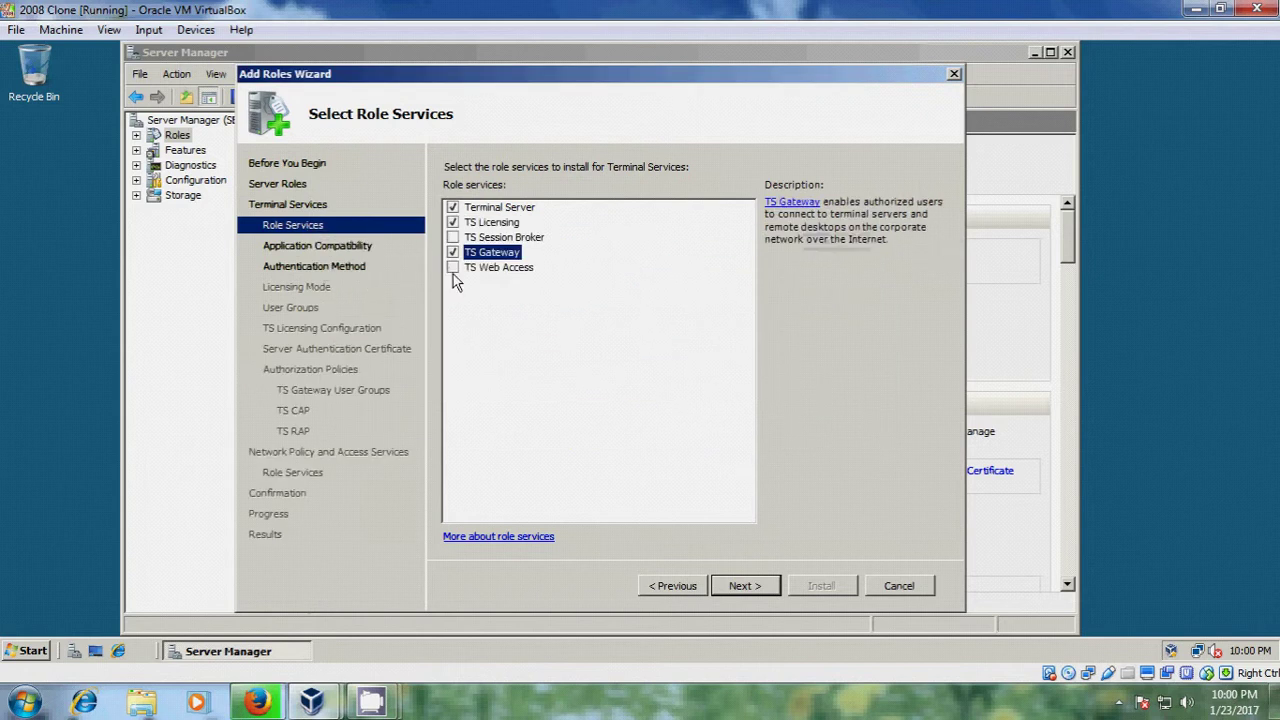
left_click(453, 268)
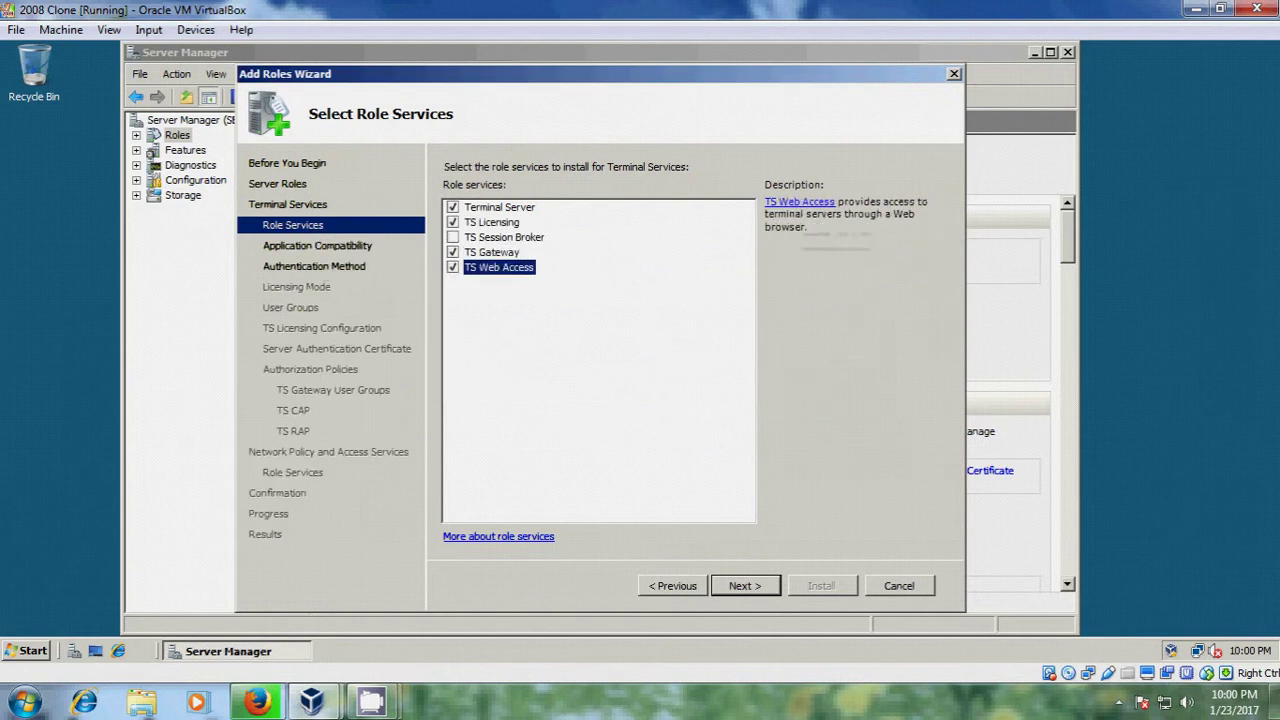
left_click(744, 584)
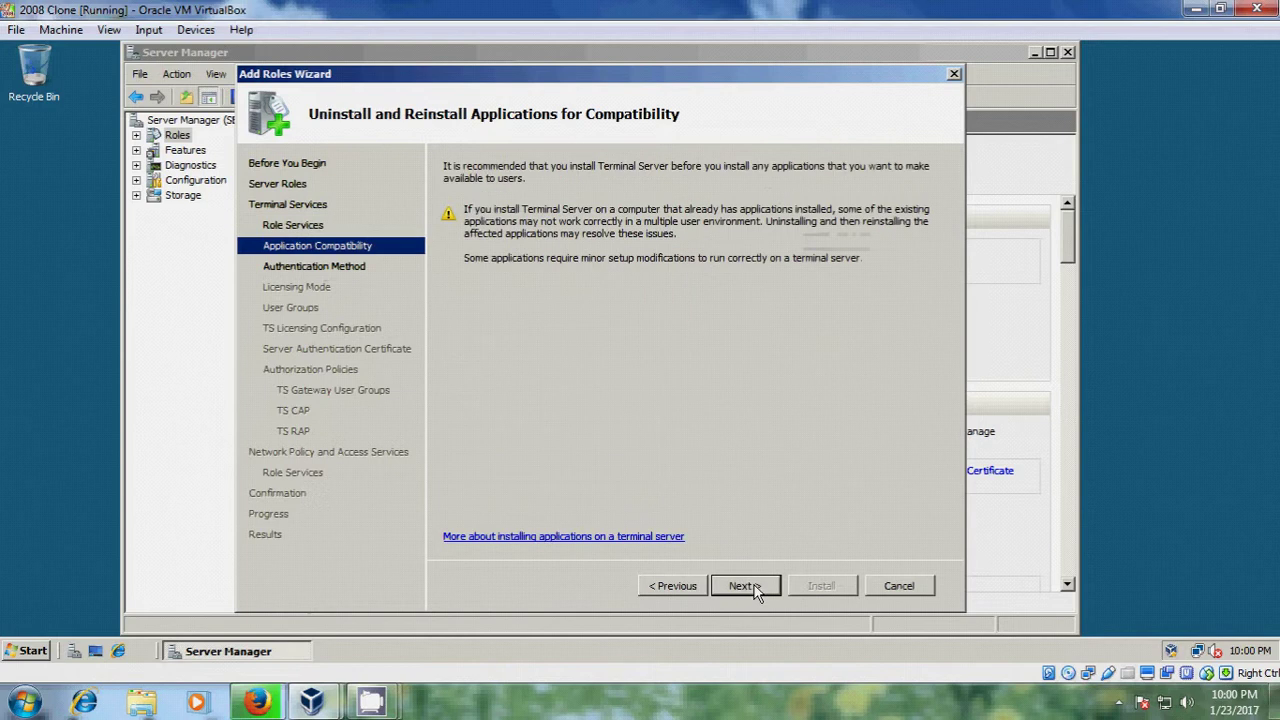
- Set Terminal Server to not require Network Level Authentication and keep the licensing mode at "Configure later"
left_click(750, 587)
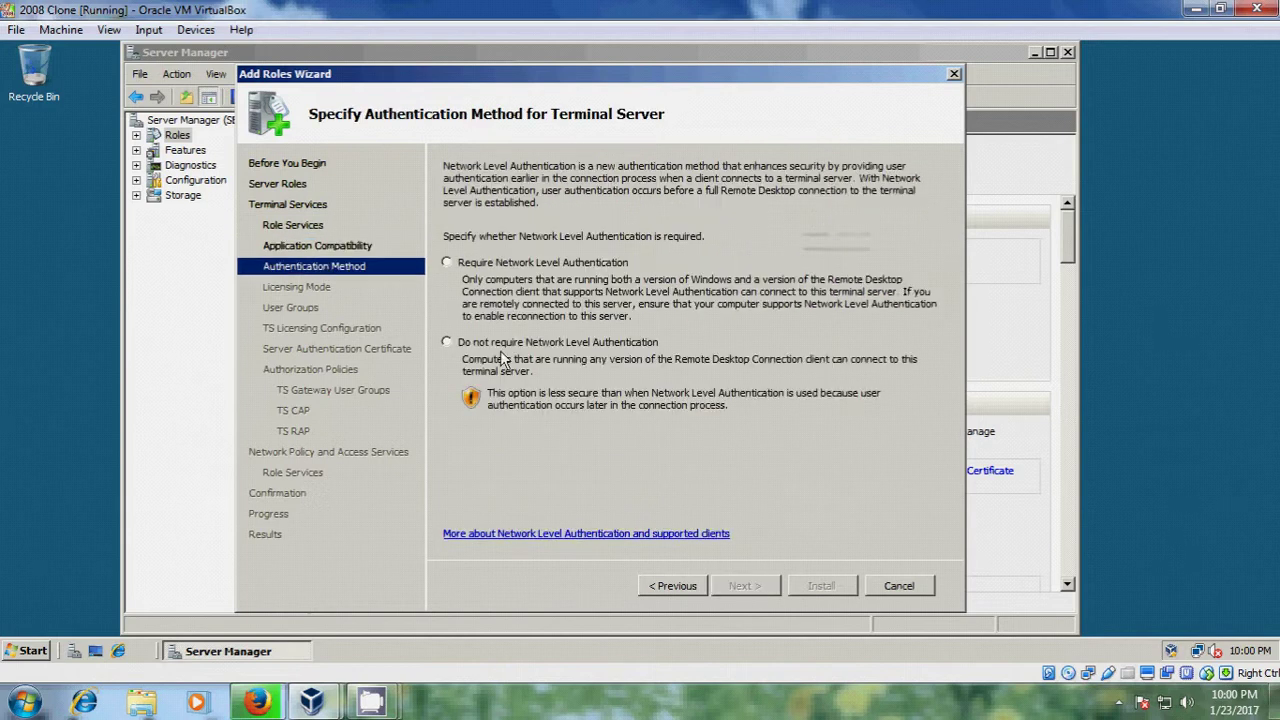
left_click(549, 343)
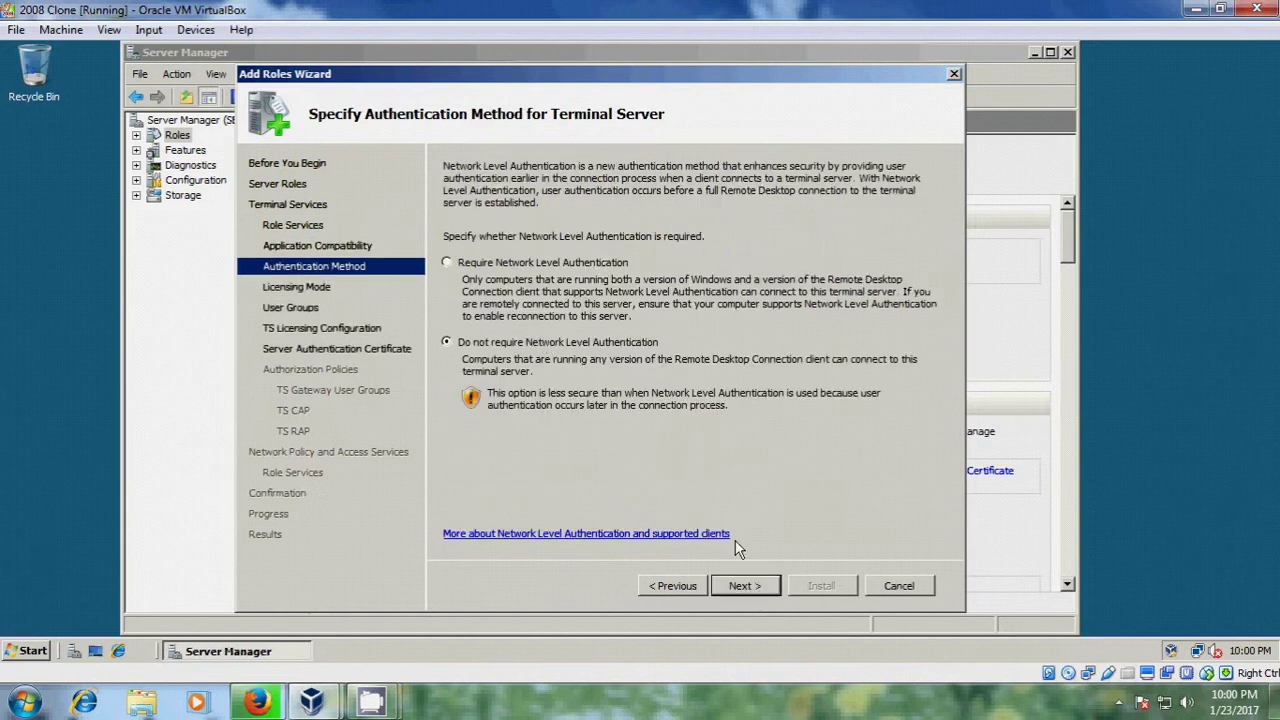
left_click(760, 588)
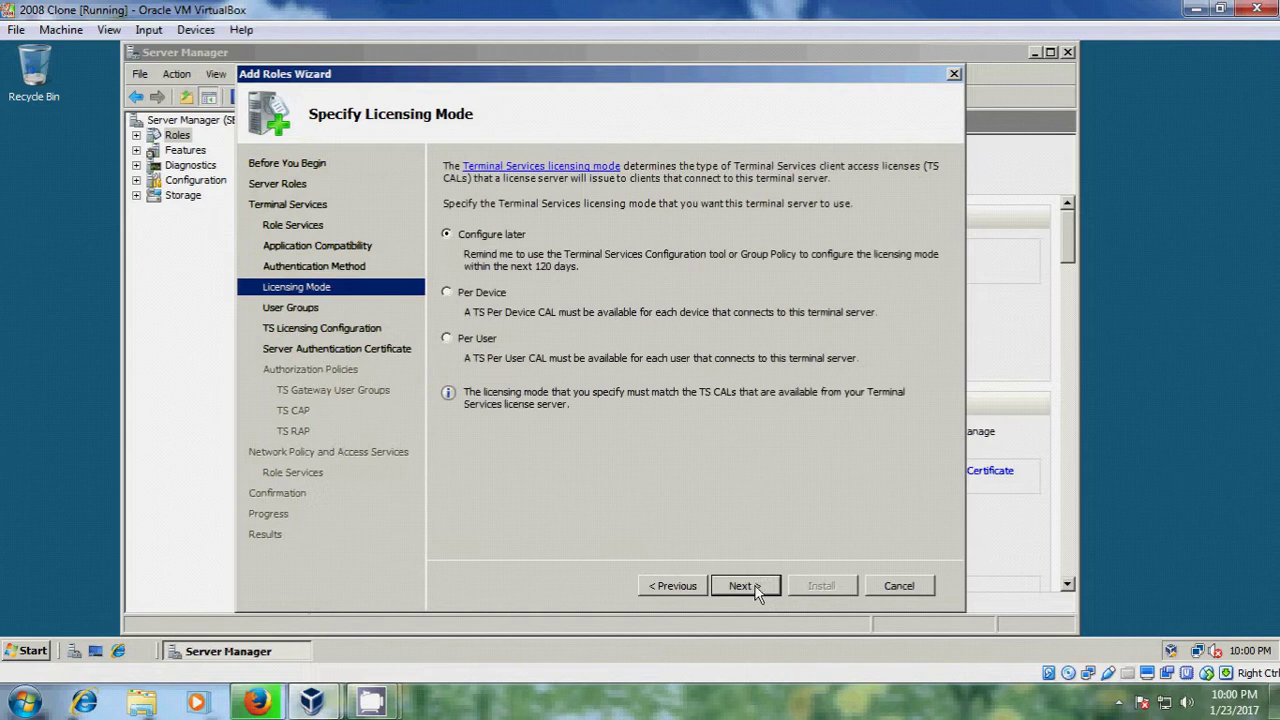
left_click(757, 590)
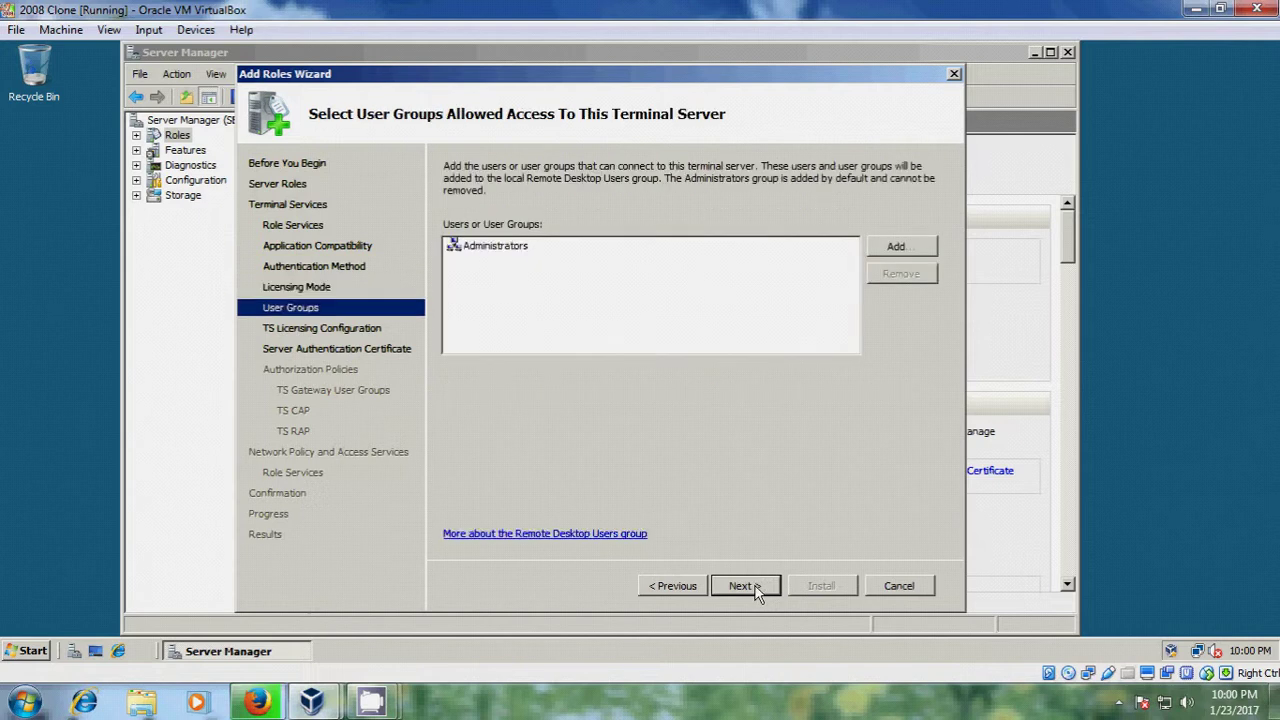
- Look up "dom" and add the Domain Users group to the groups allowed access to the terminal server
left_click(903, 248)
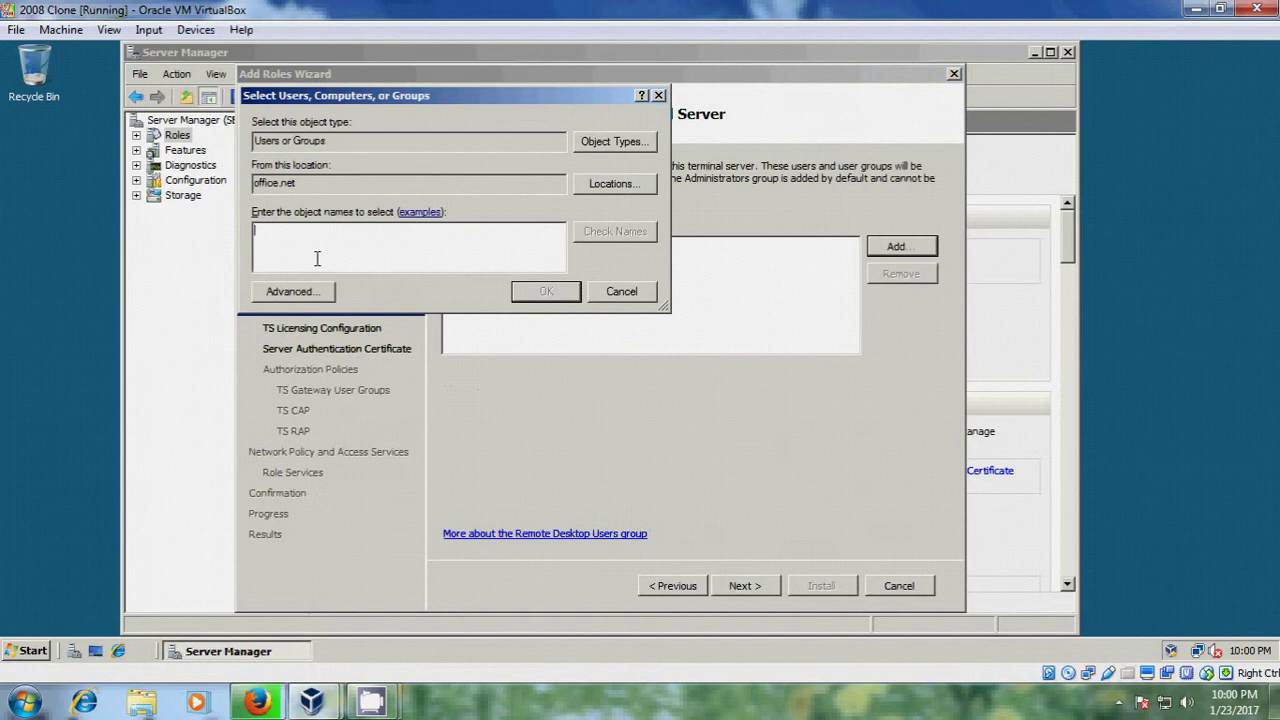
type("dom")
left_click(614, 231)
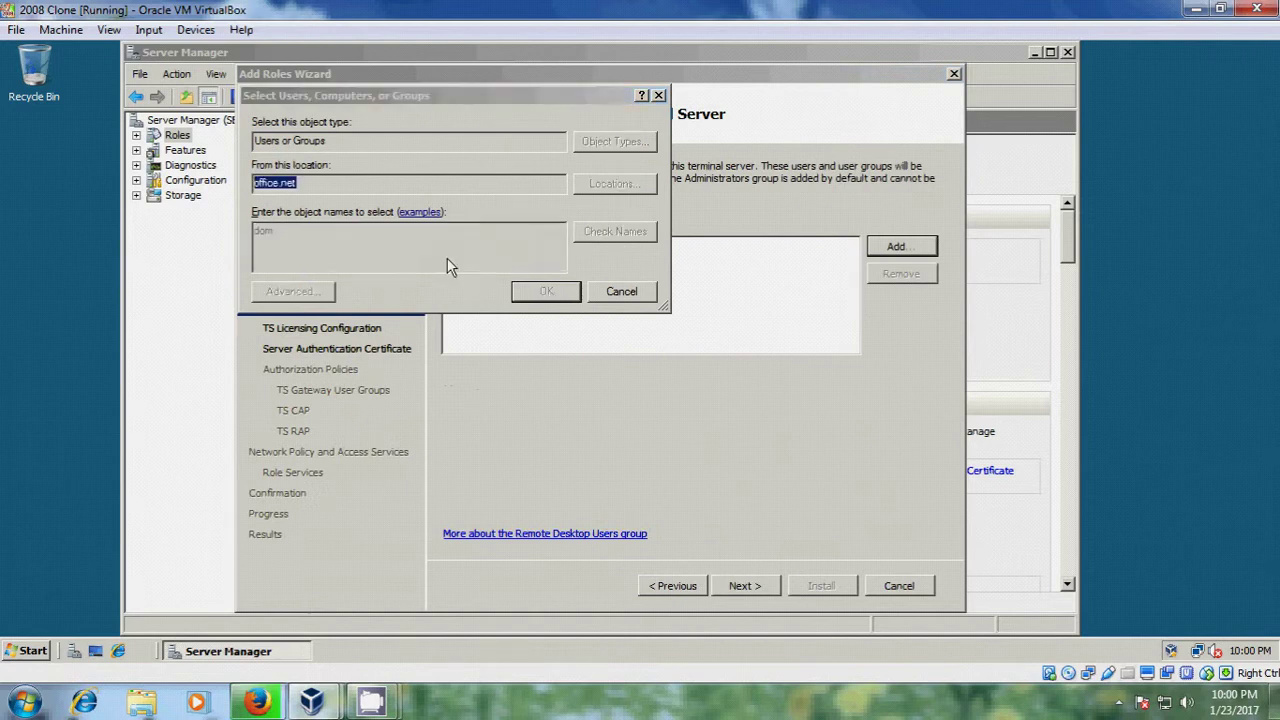
left_click(352, 290)
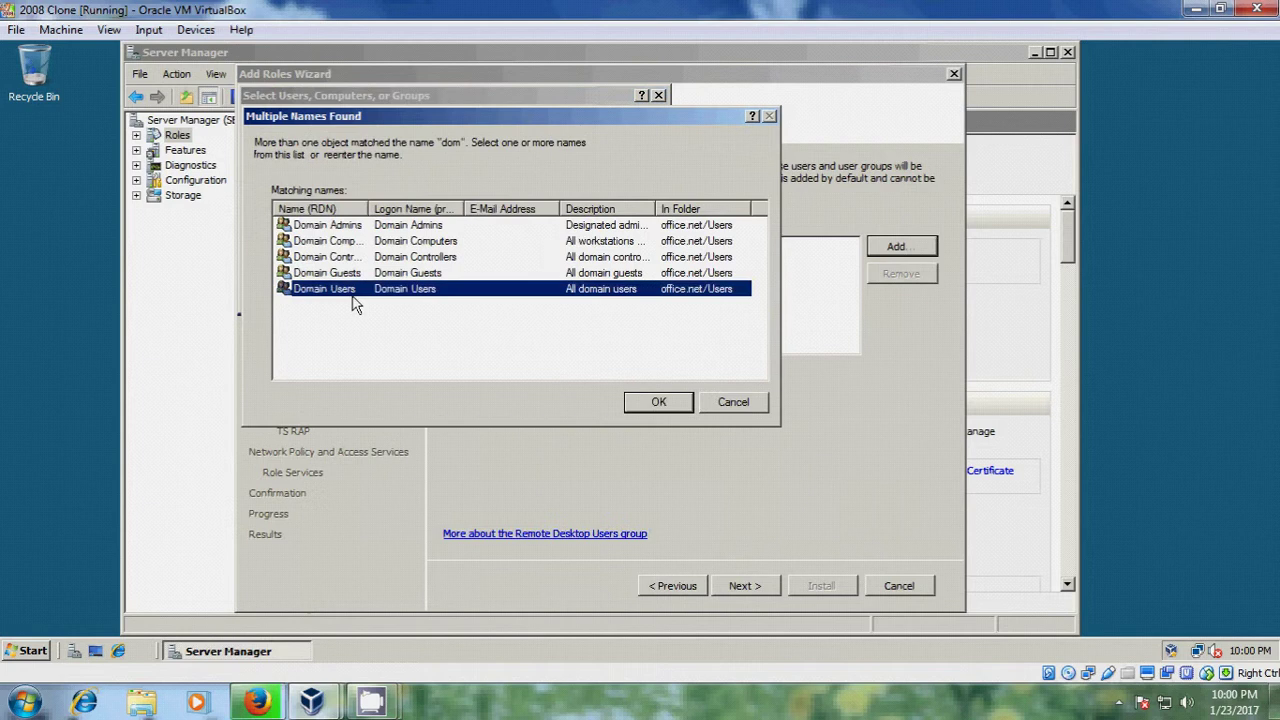
left_click(659, 402)
left_click(556, 292)
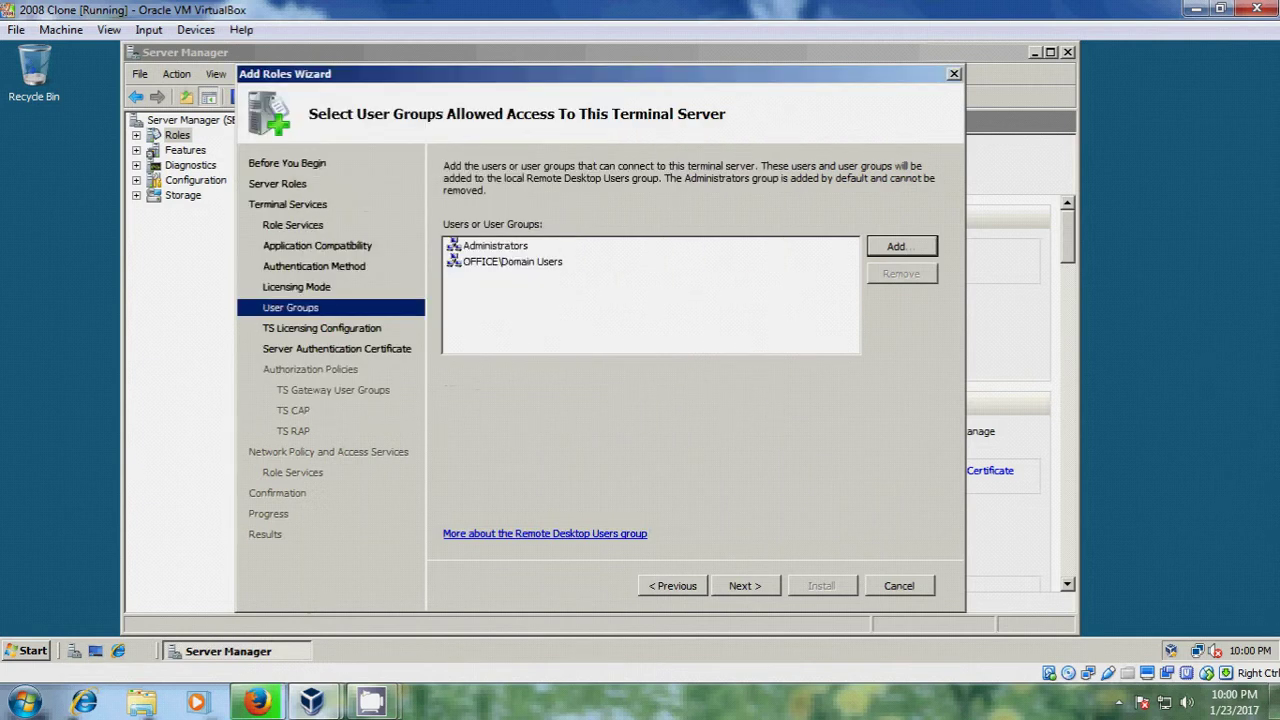
left_click(746, 586)
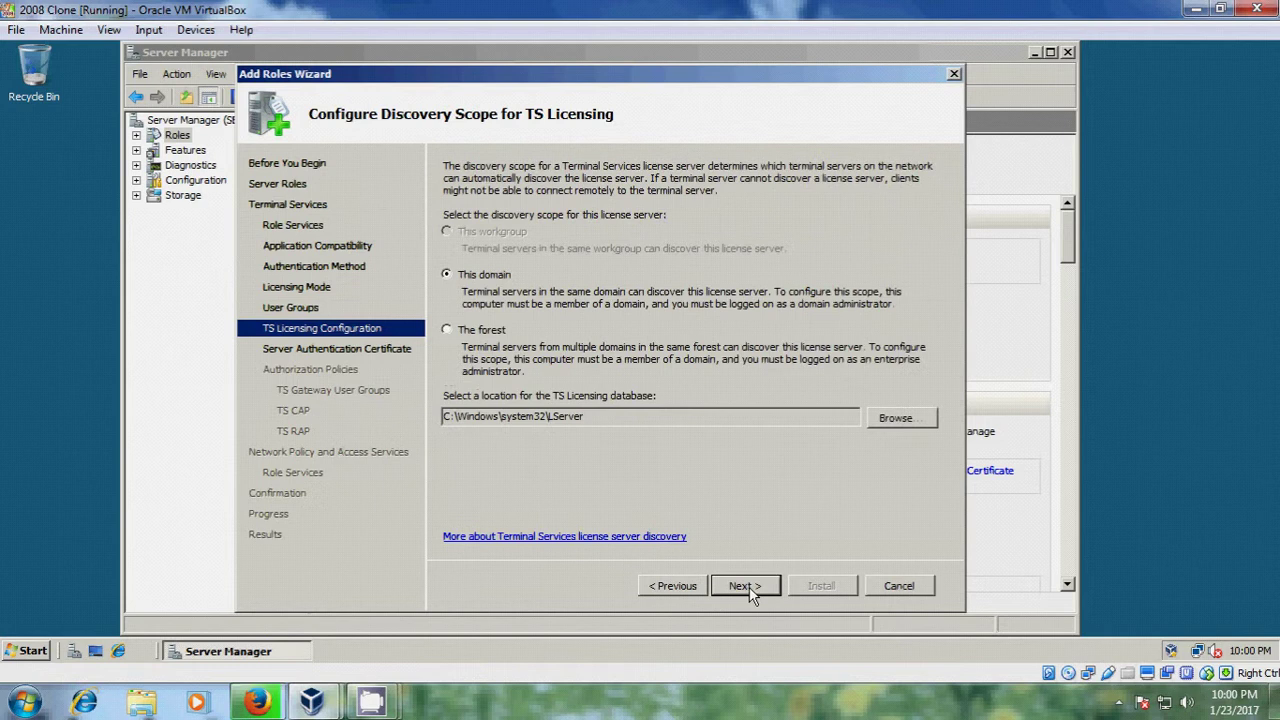
- Keep the TS Licensing discovery scope as This domain and select the "Choose a certificate for SSL encryption later" option
left_click(747, 586)
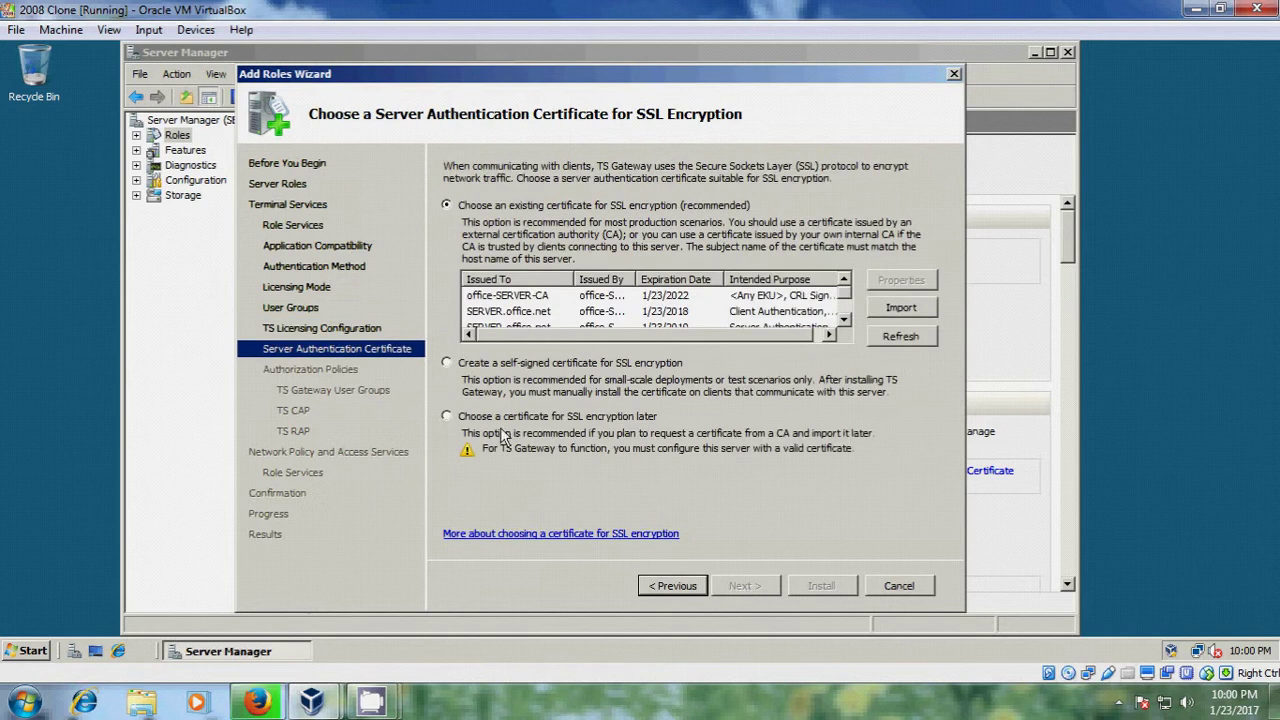
left_click(607, 421)
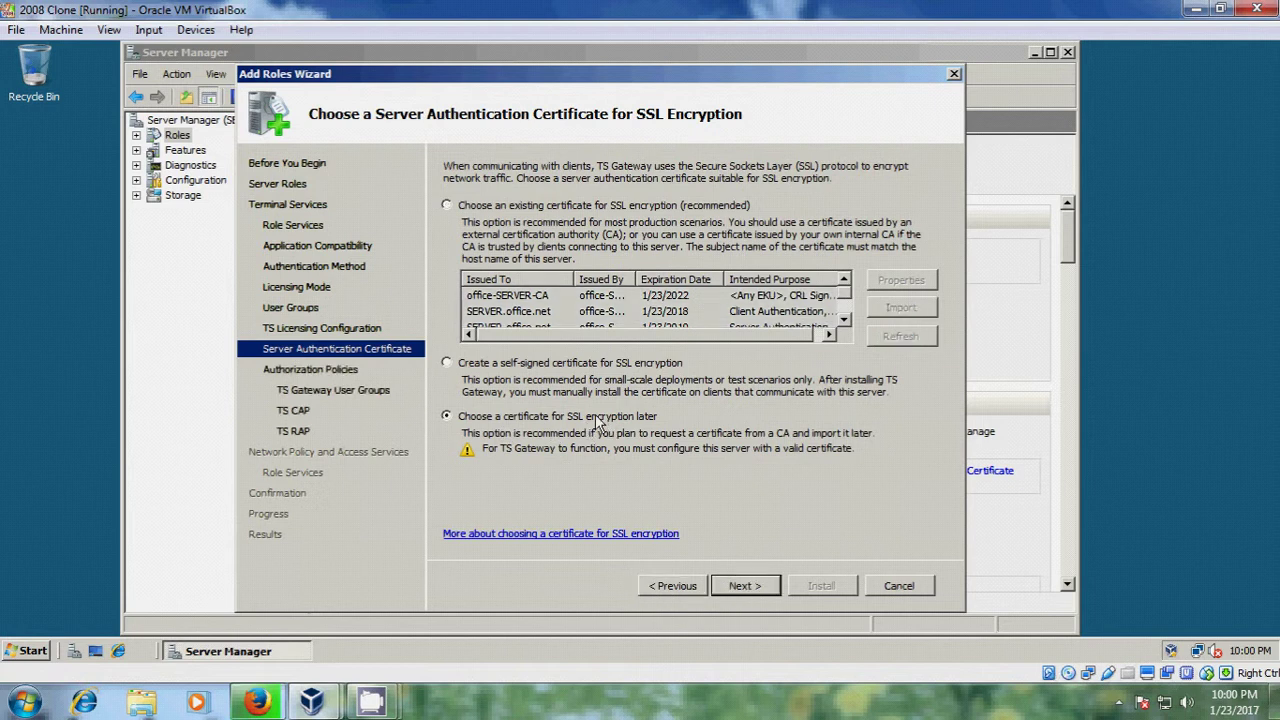
left_click(761, 589)
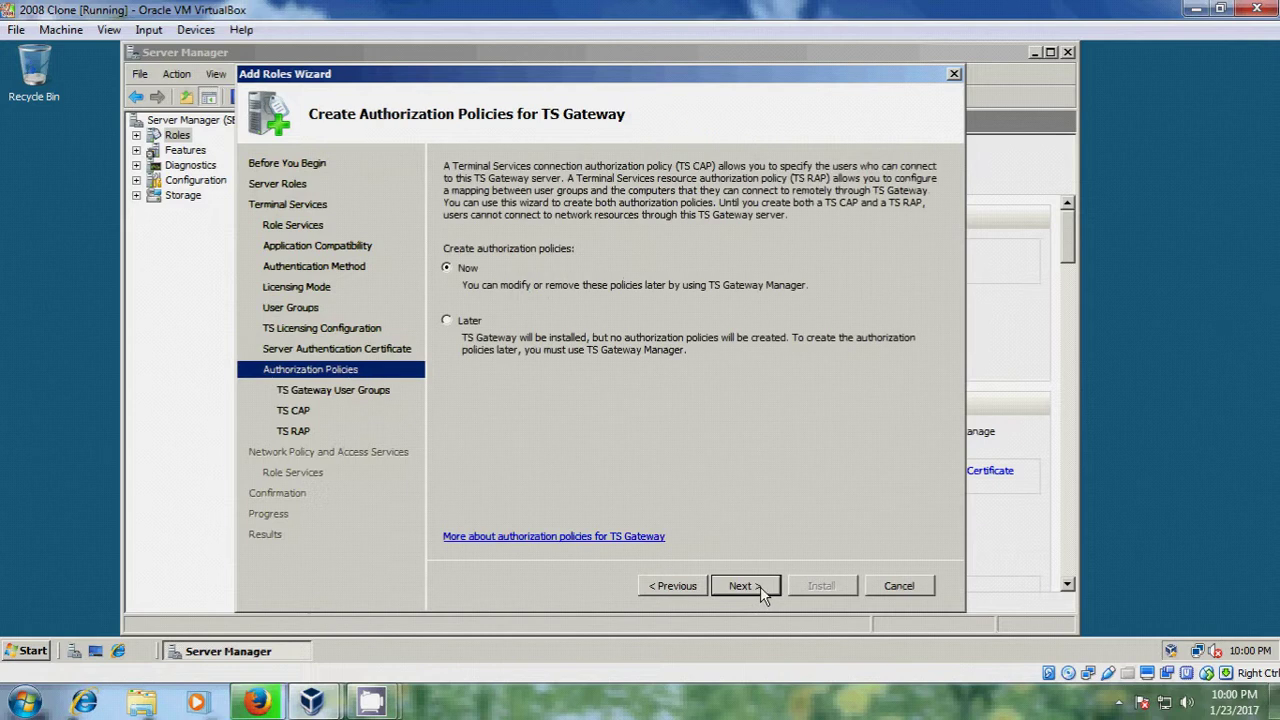
- Choose to create the TS Gateway authorization policies now, and add Domain Users to the groups that can connect through TS Gateway
left_click(760, 586)
left_click(906, 238)
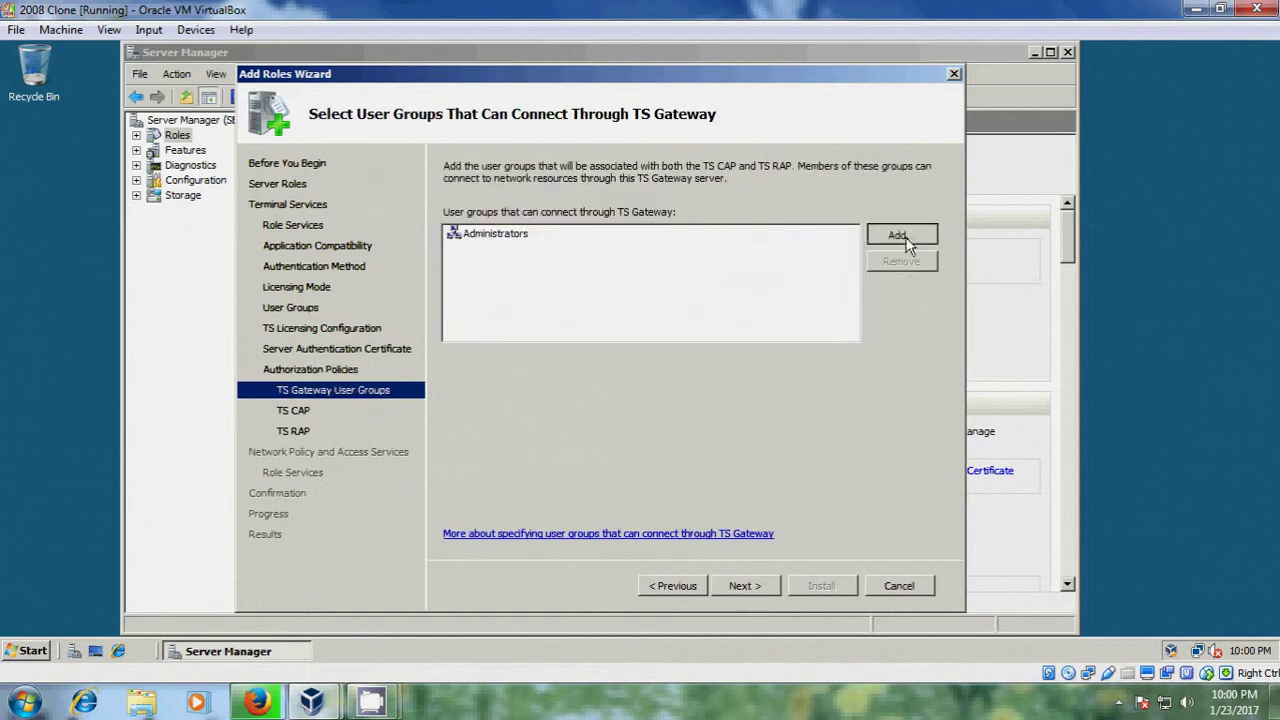
type("dom")
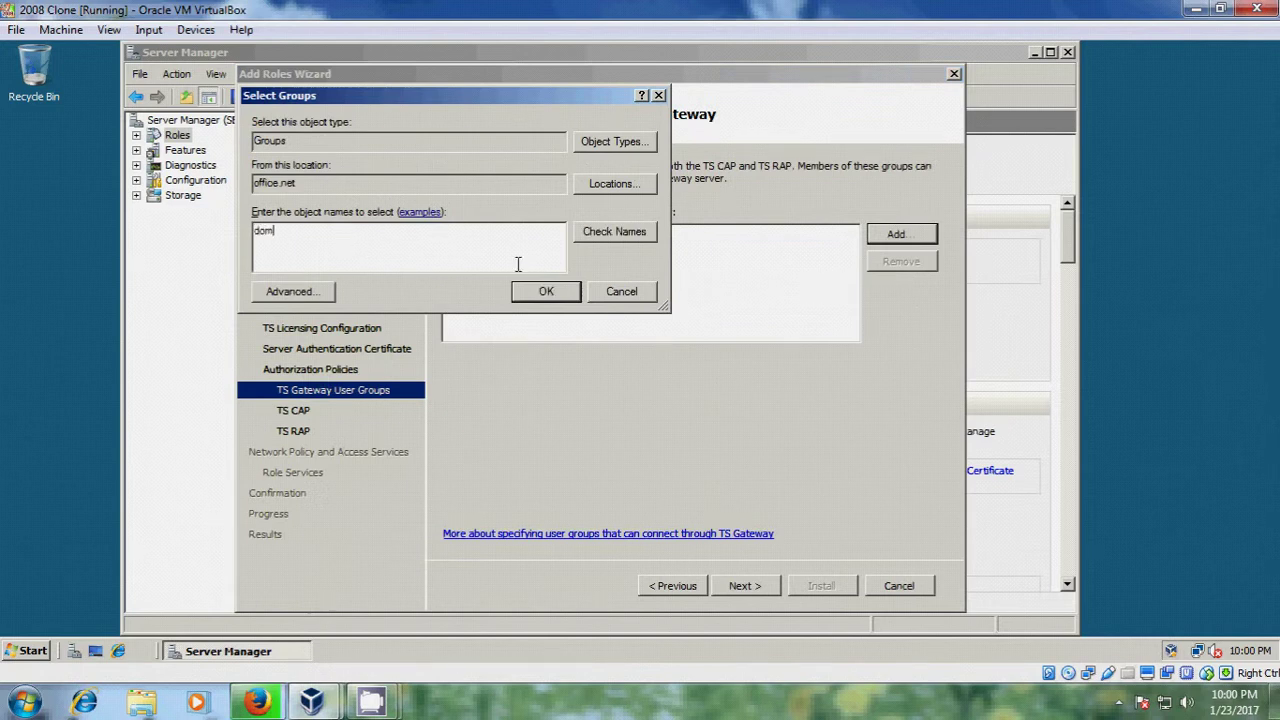
left_click(632, 238)
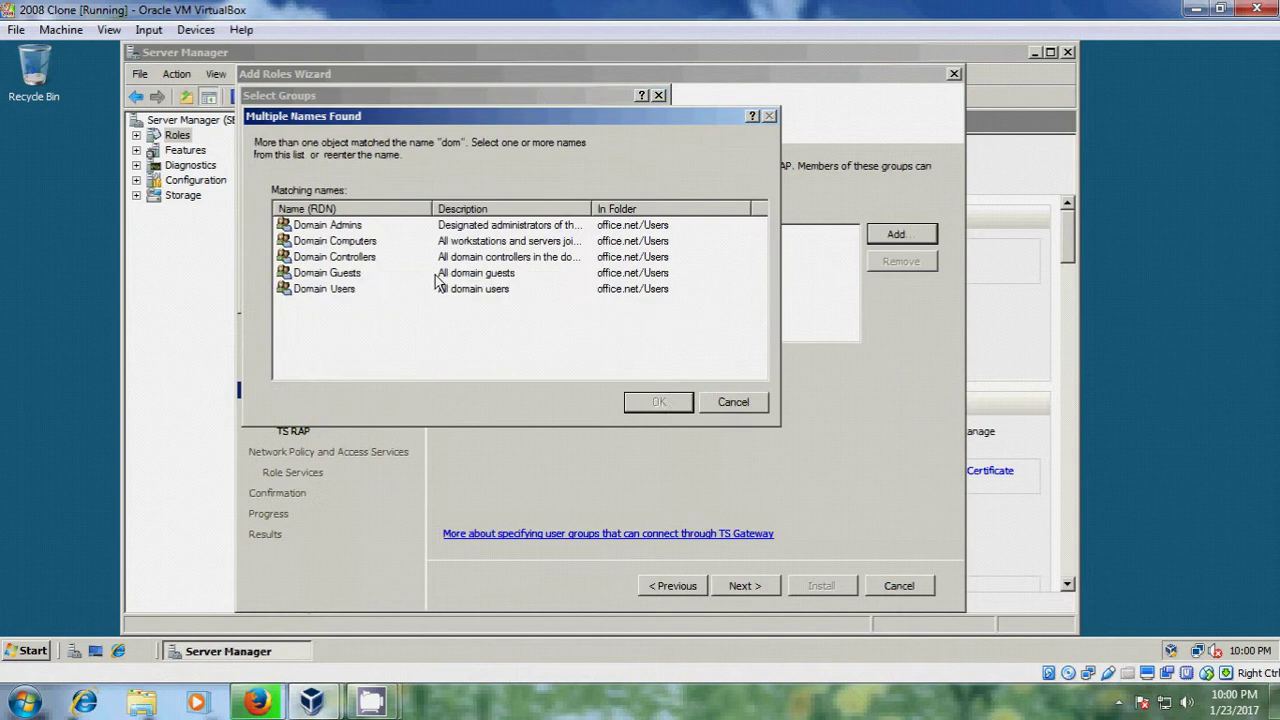
left_click(337, 290)
left_click(669, 405)
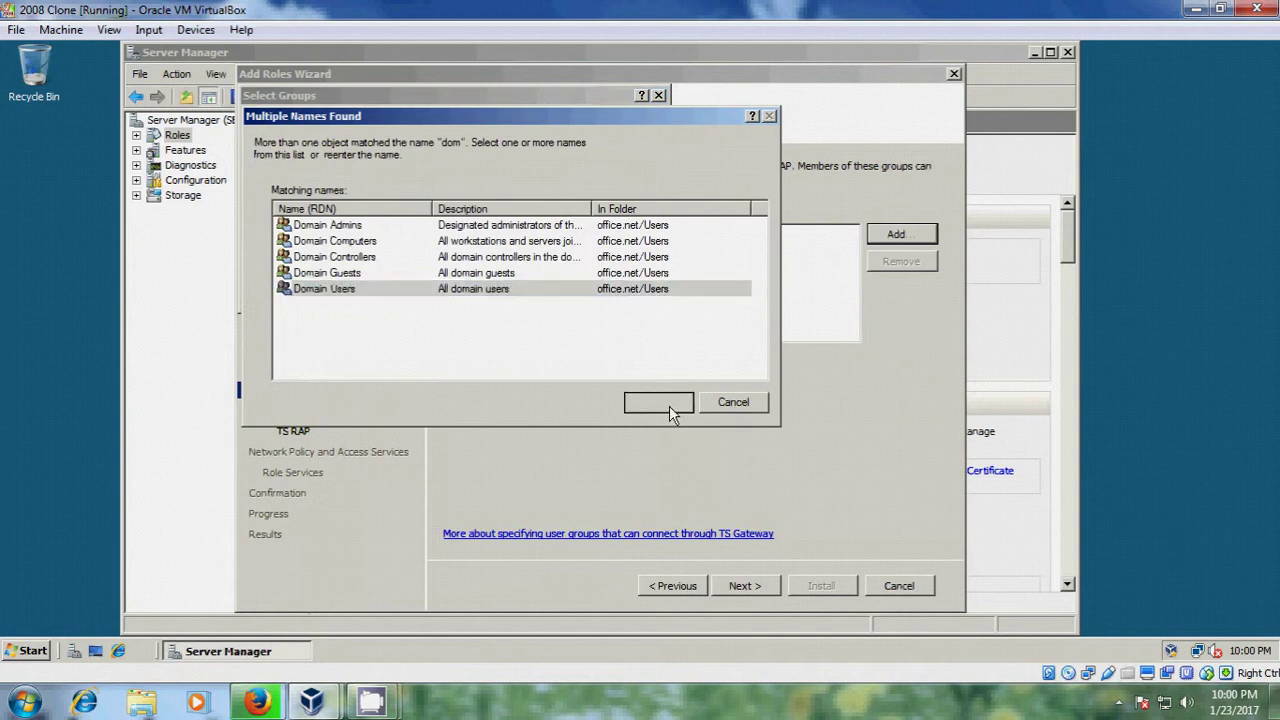
left_click(548, 292)
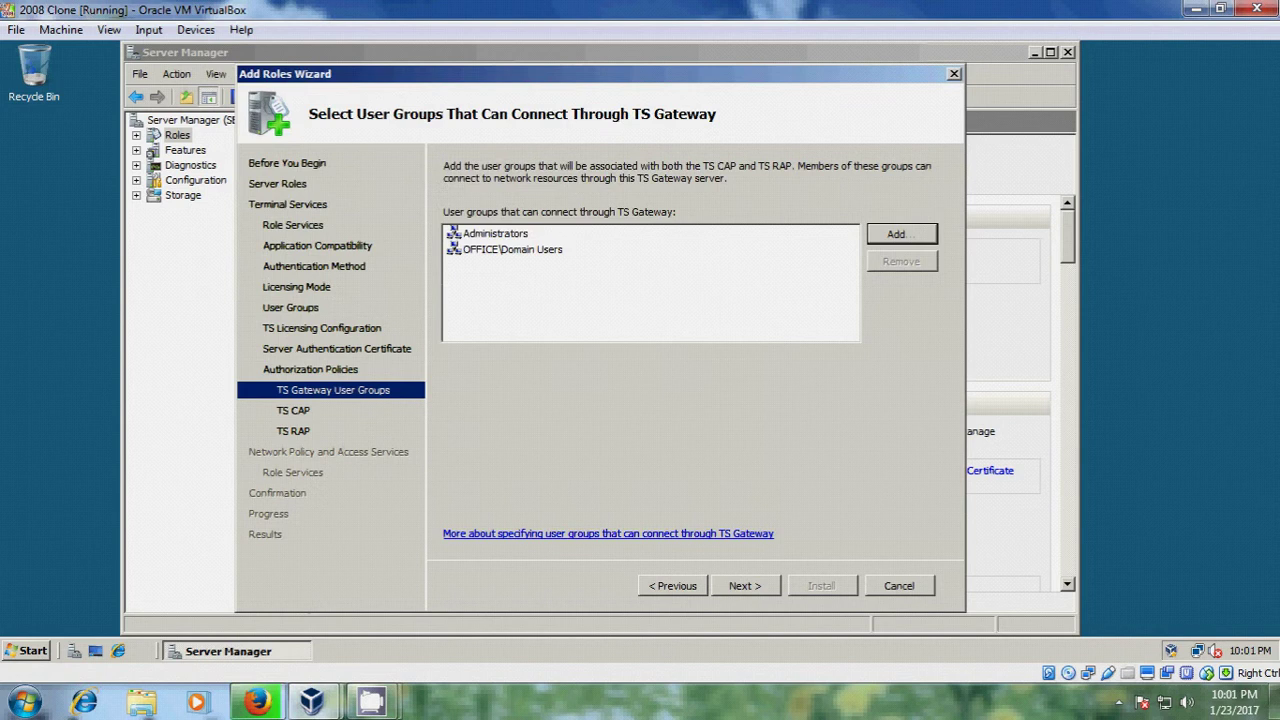
left_click(745, 586)
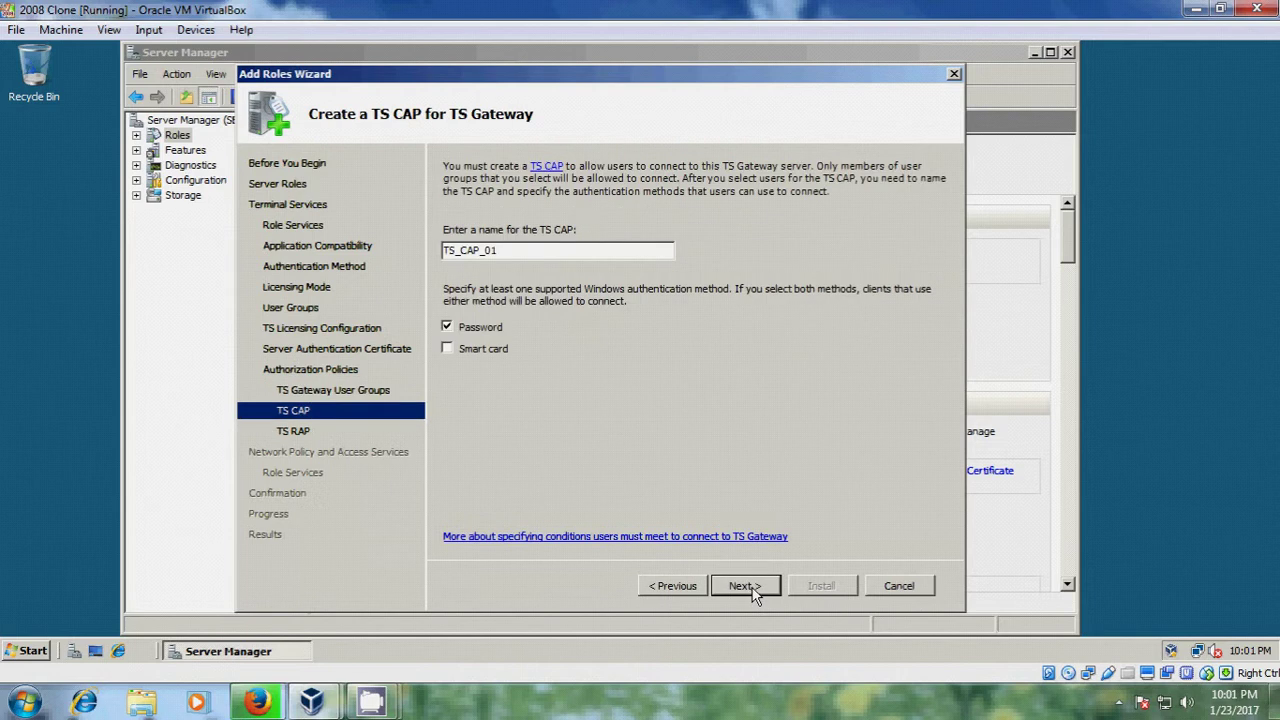
- Accept TS_CAP_01 with password authentication and set TS_RAP_01 to allow users to connect to any computer on the network
left_click(745, 586)
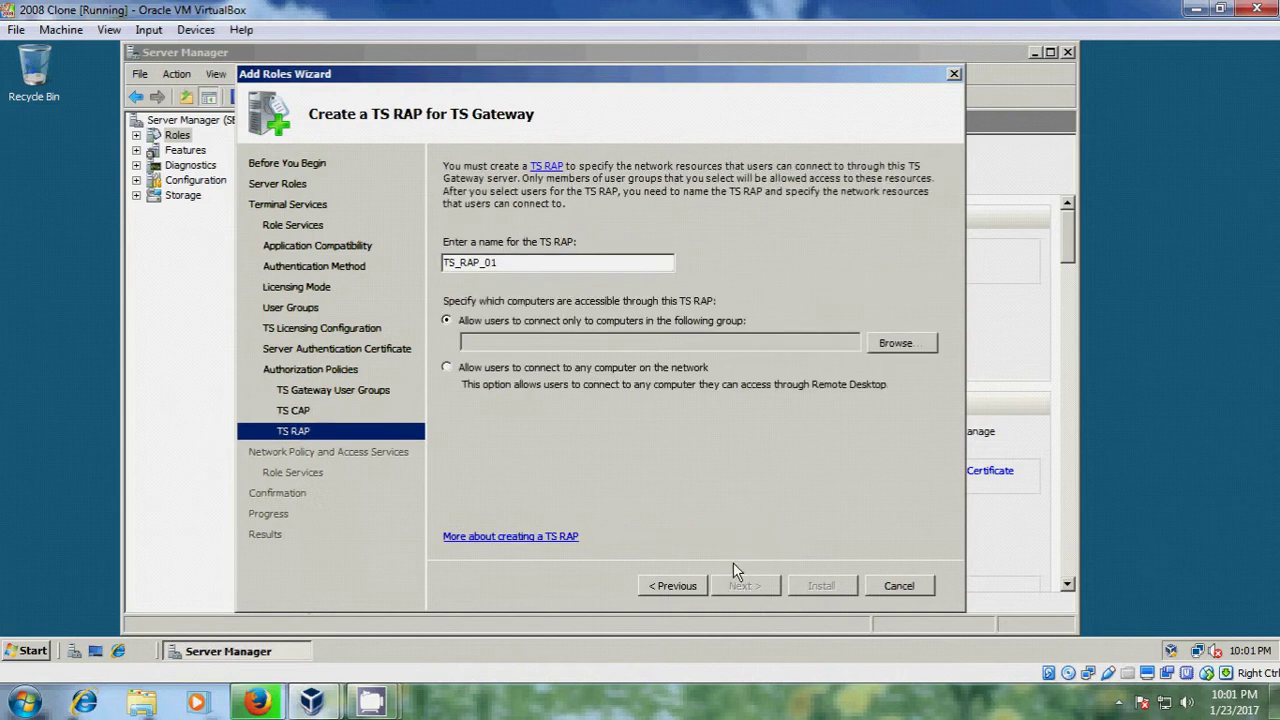
left_click(599, 370)
left_click(753, 590)
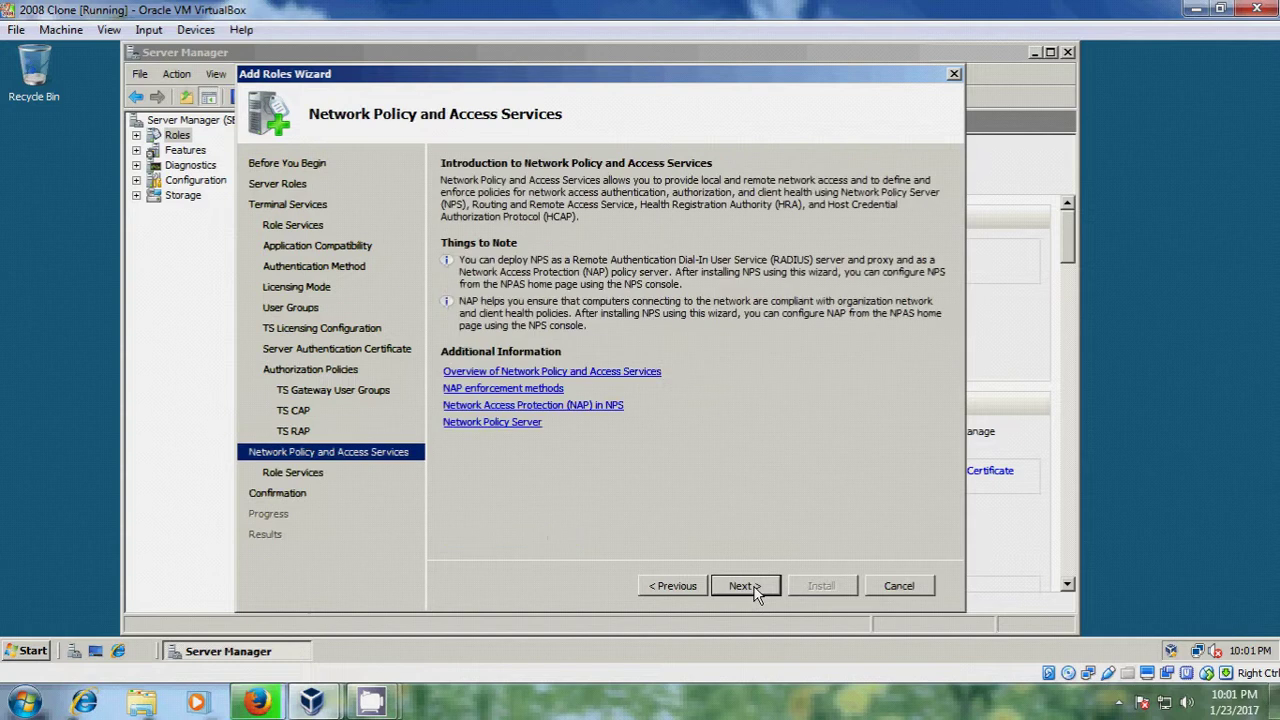
- Keep only Network Policy Server selected for Network Policy and Access Services and proceed to the installation confirmation
left_click(745, 587)
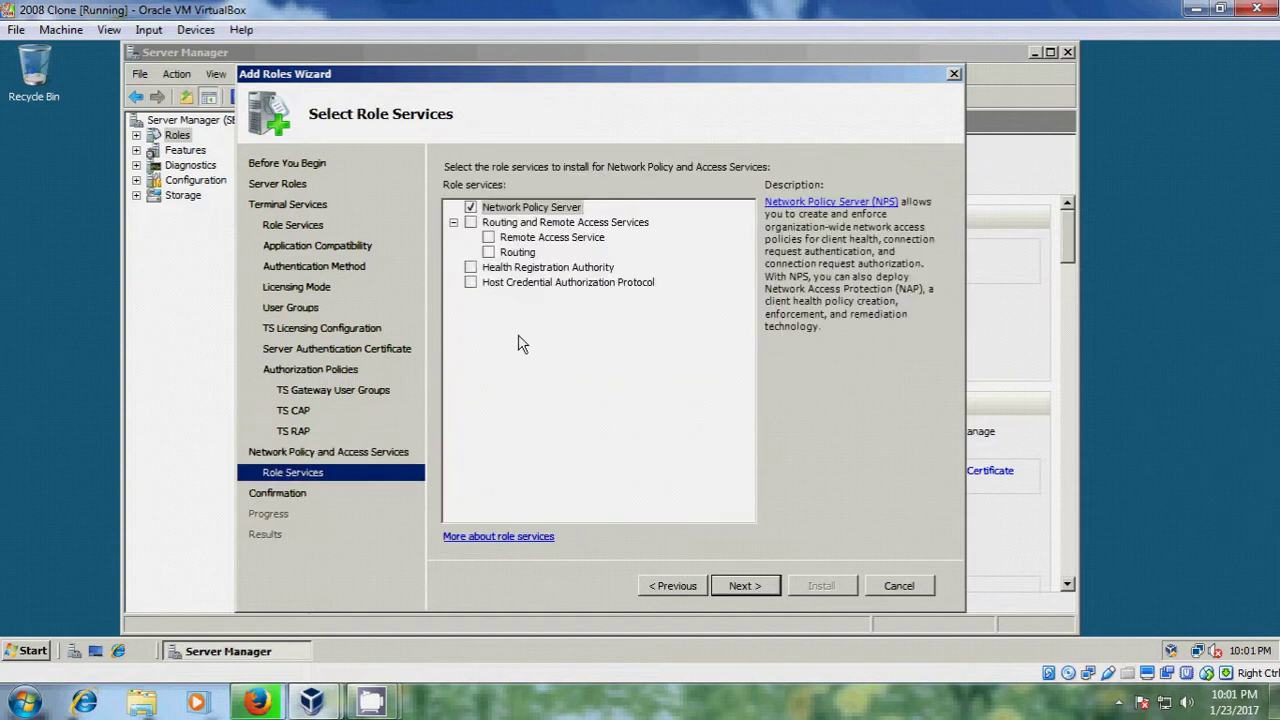
left_click(755, 590)
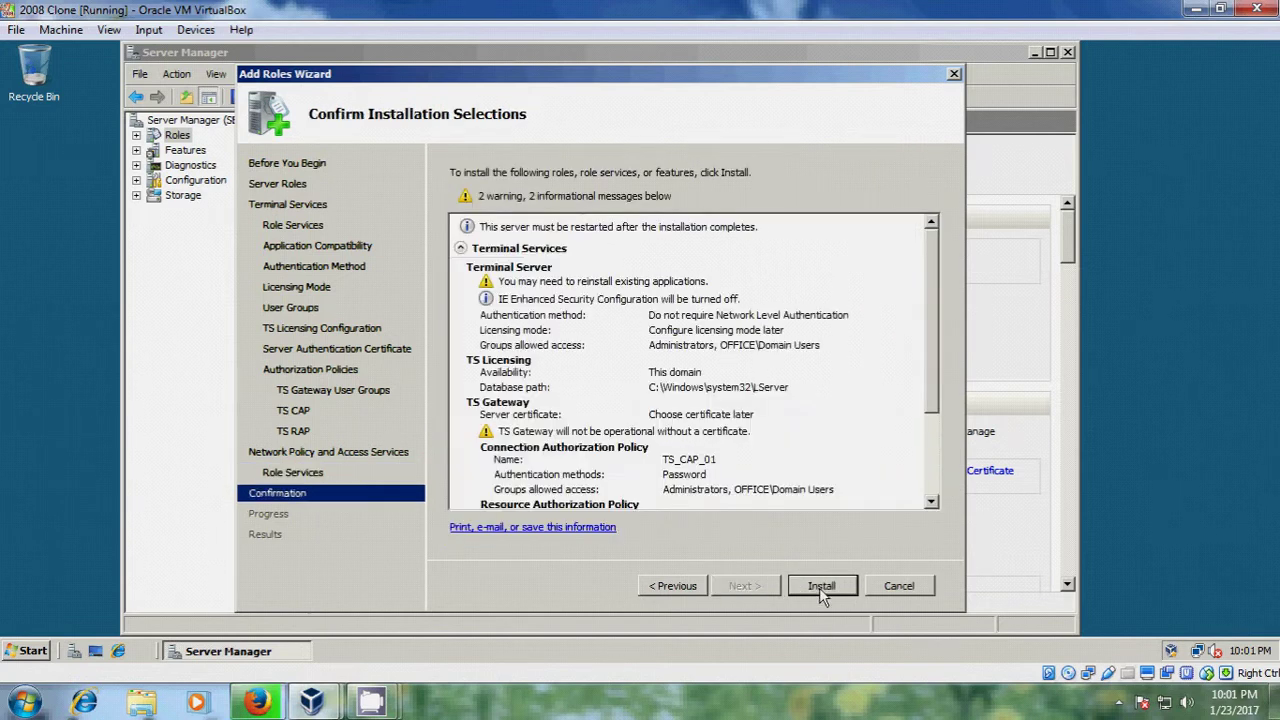
- Install the confirmed roles and role services, restarting the server to complete the installation and closing the final results
left_click(835, 589)
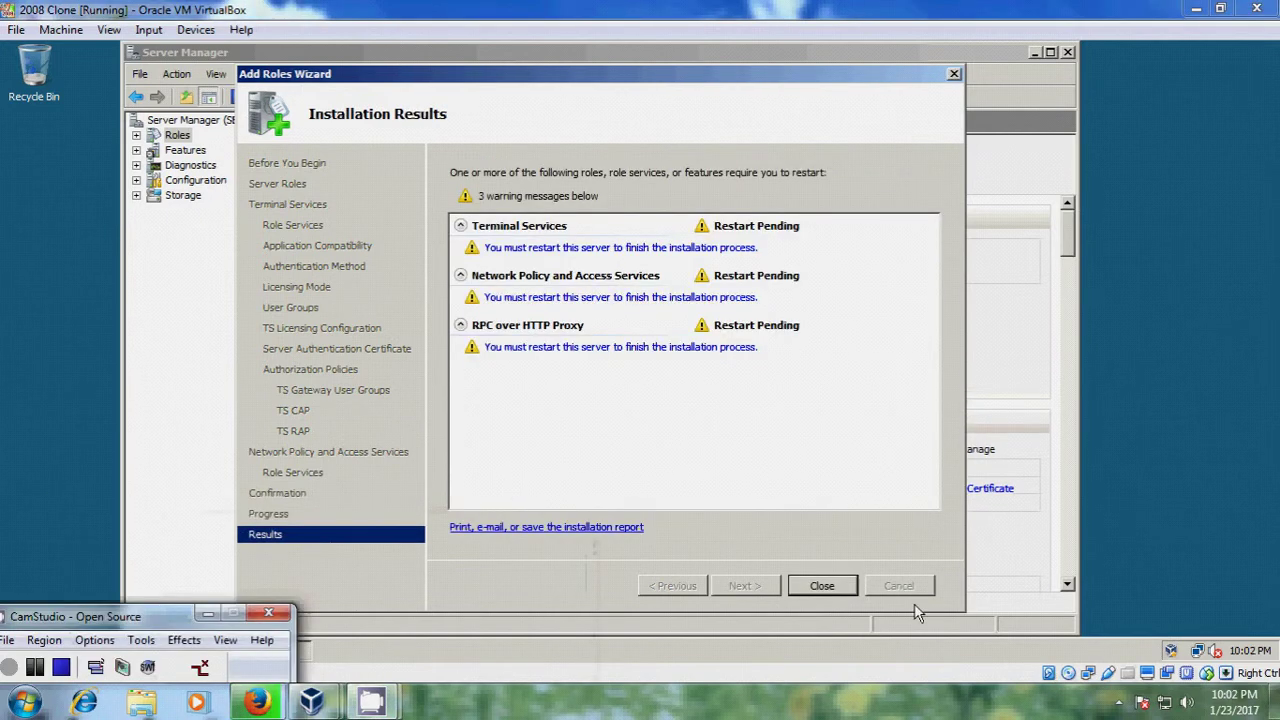
left_click(822, 586)
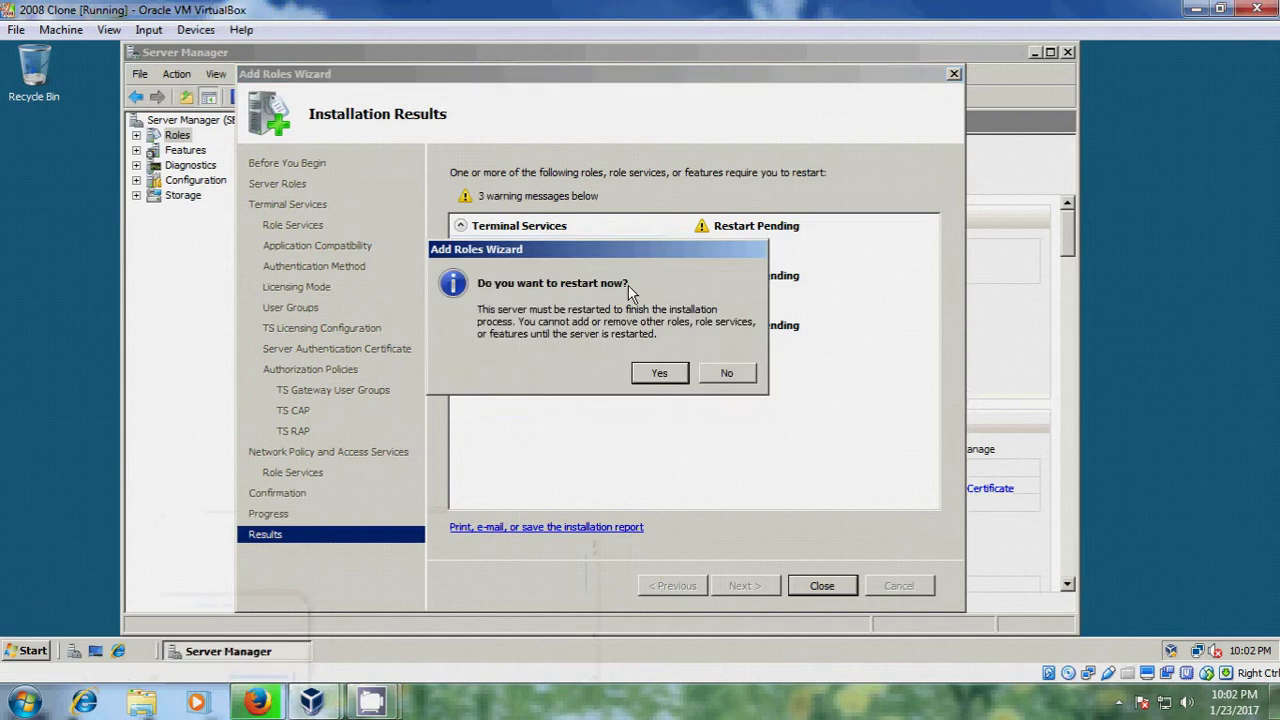
left_click(664, 376)
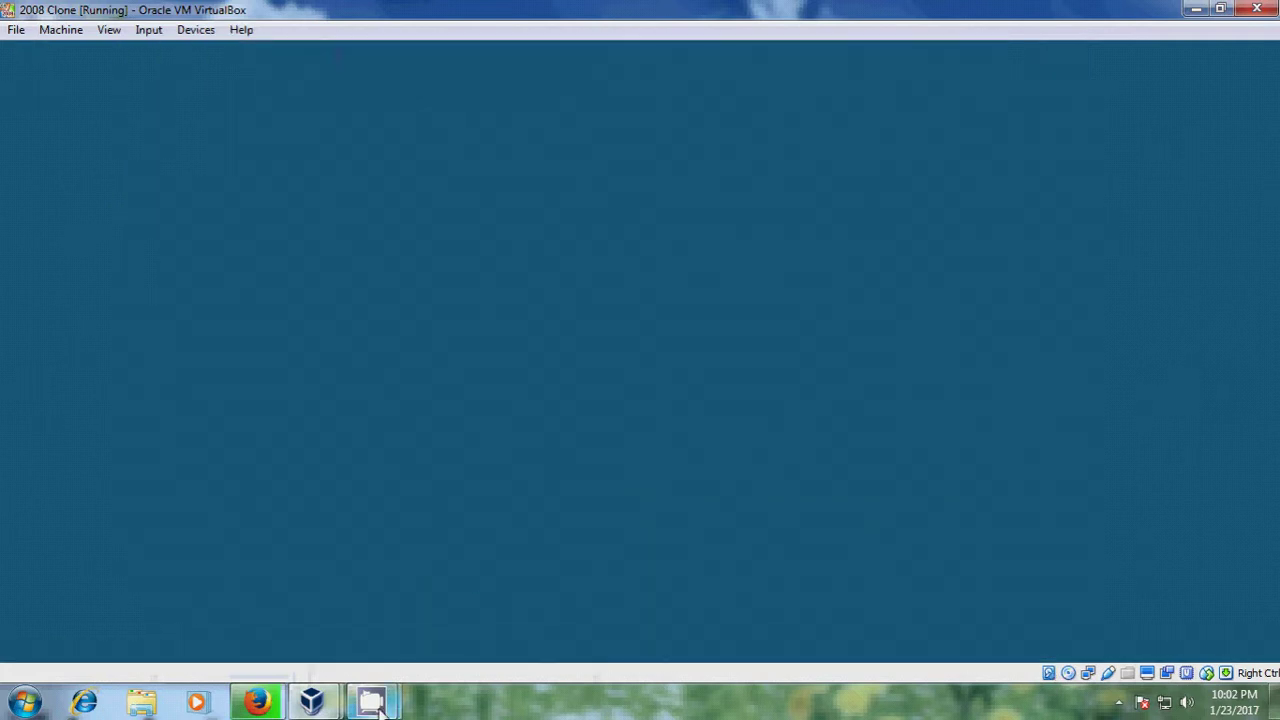
mouse_move(371, 700)
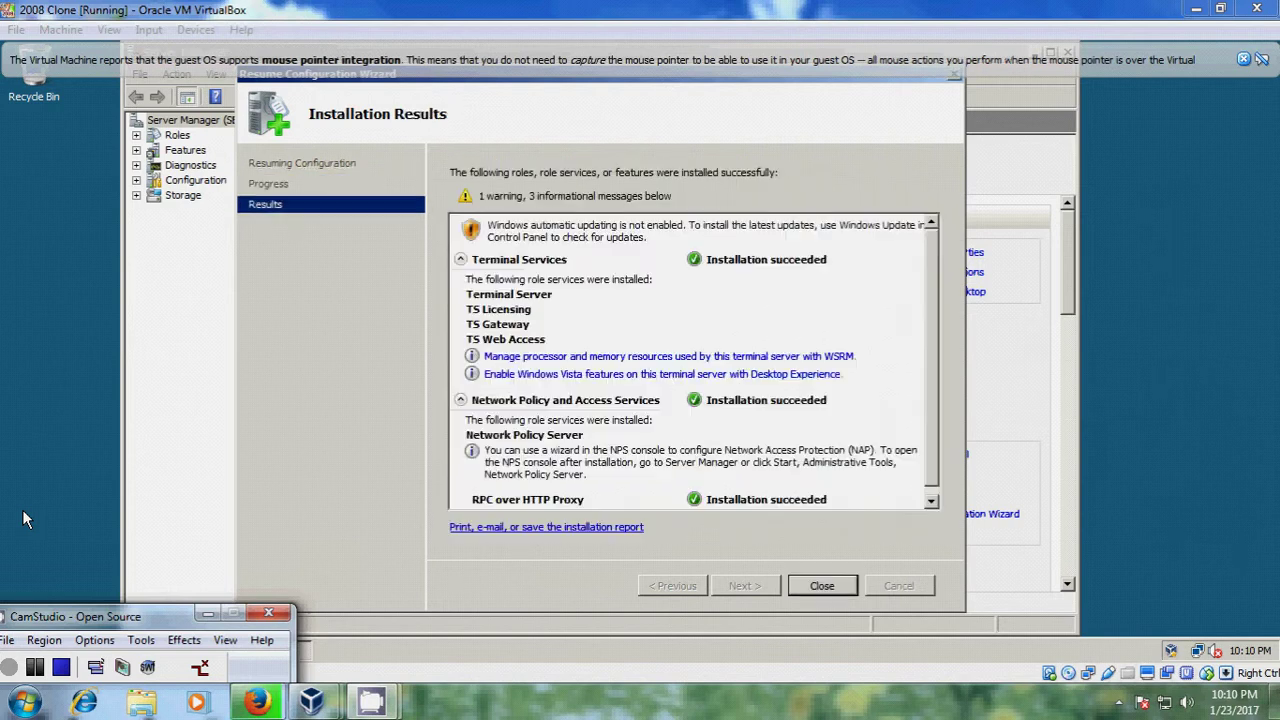
left_click(836, 590)
left_click(836, 590)
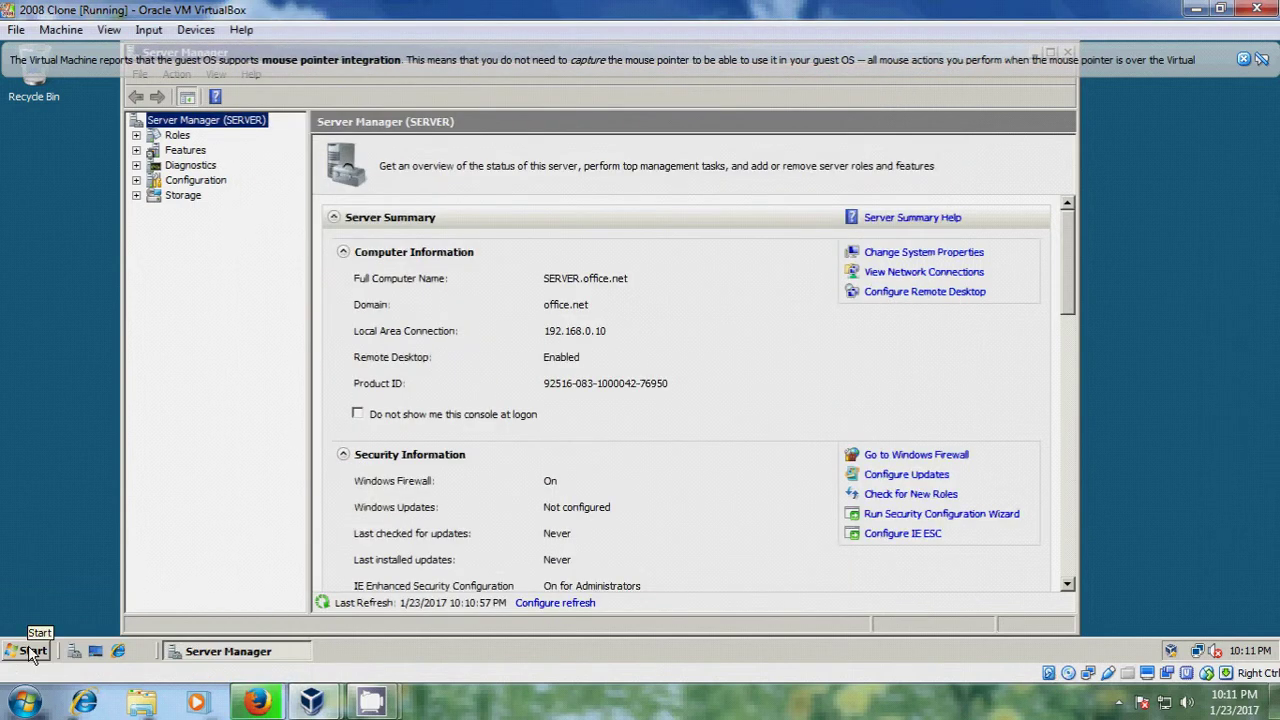
- Open Internet Information Services (IIS) Manager maximized and view the server certificates of the SERVER node
left_click(30, 652)
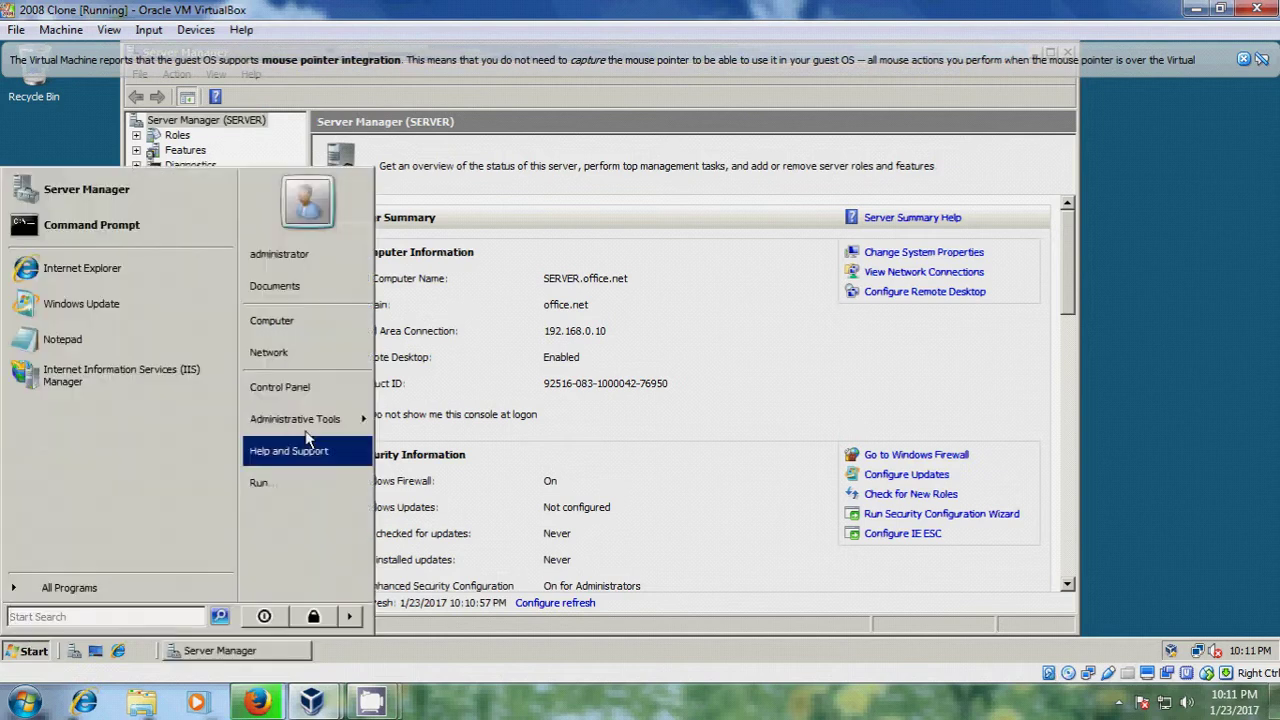
mouse_move(316, 424)
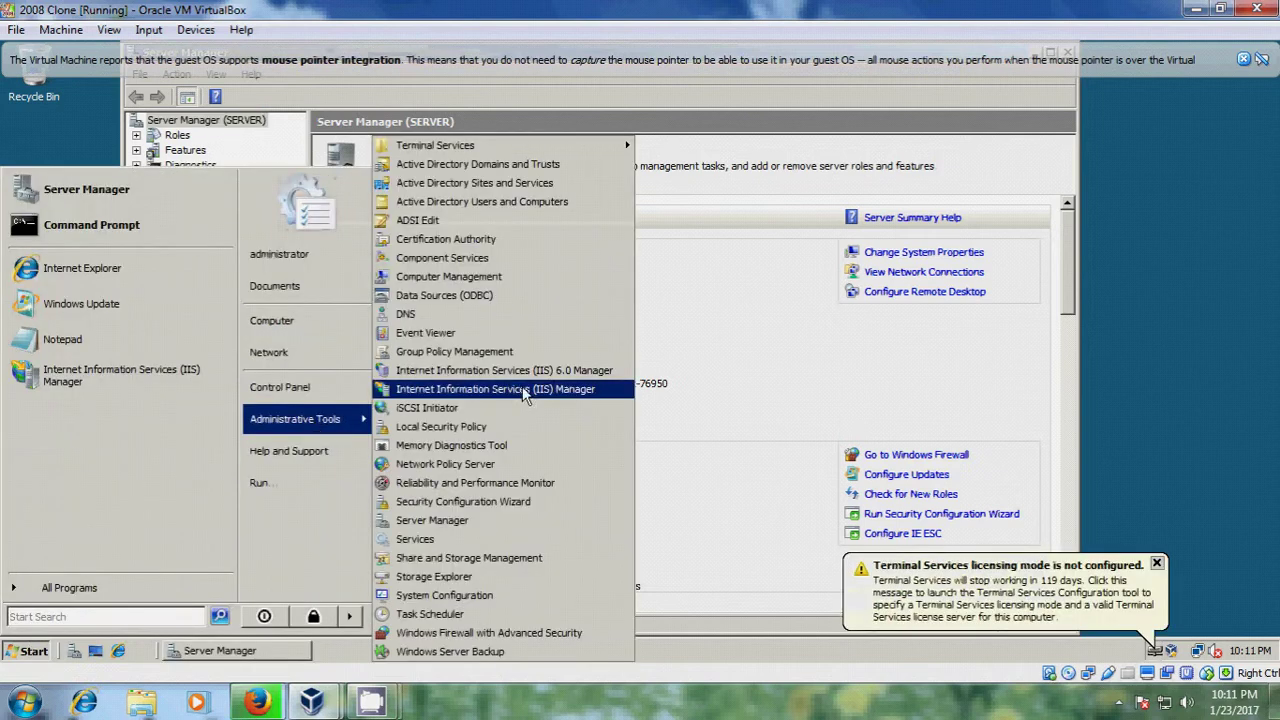
left_click(565, 392)
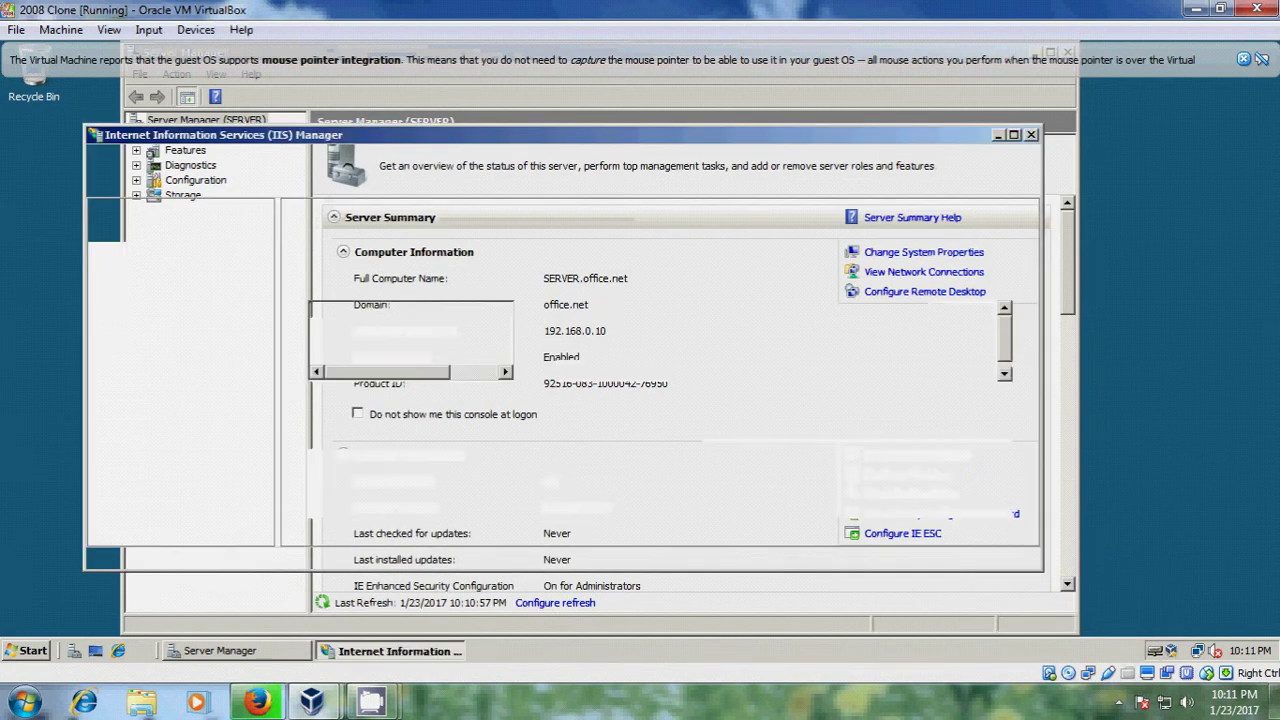
left_click(1013, 134)
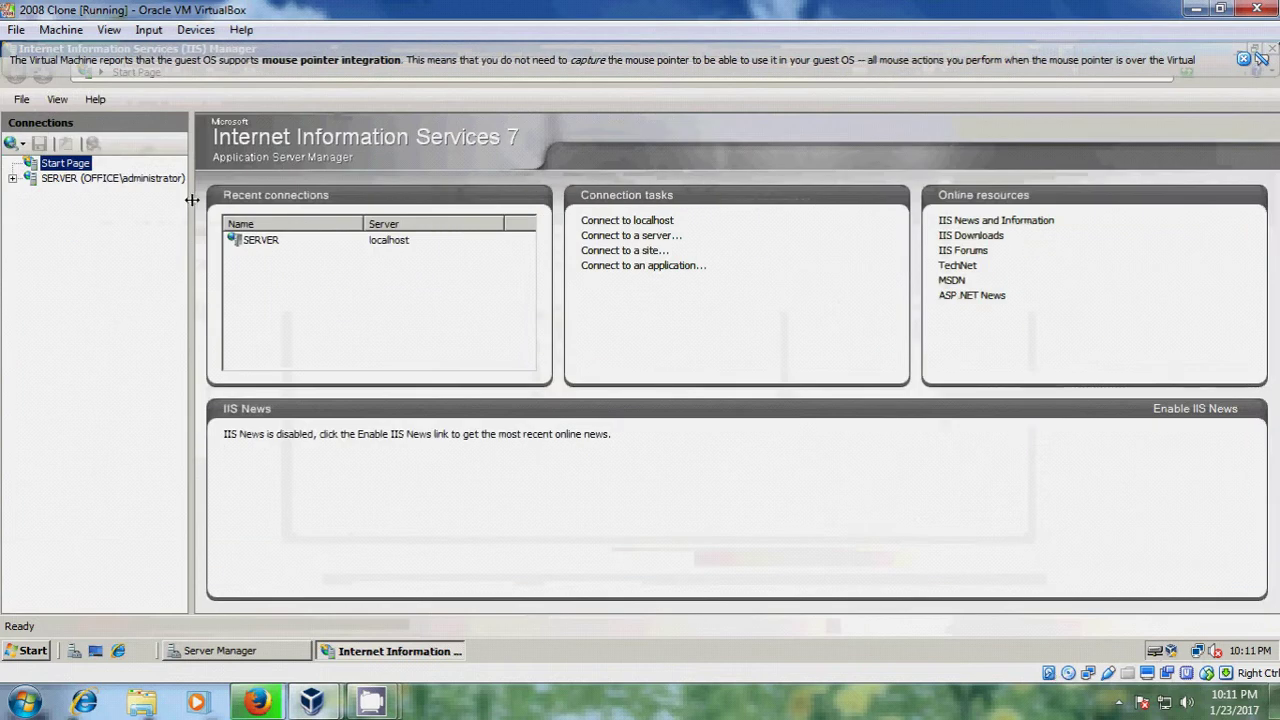
left_click_drag(192, 200, 238, 200)
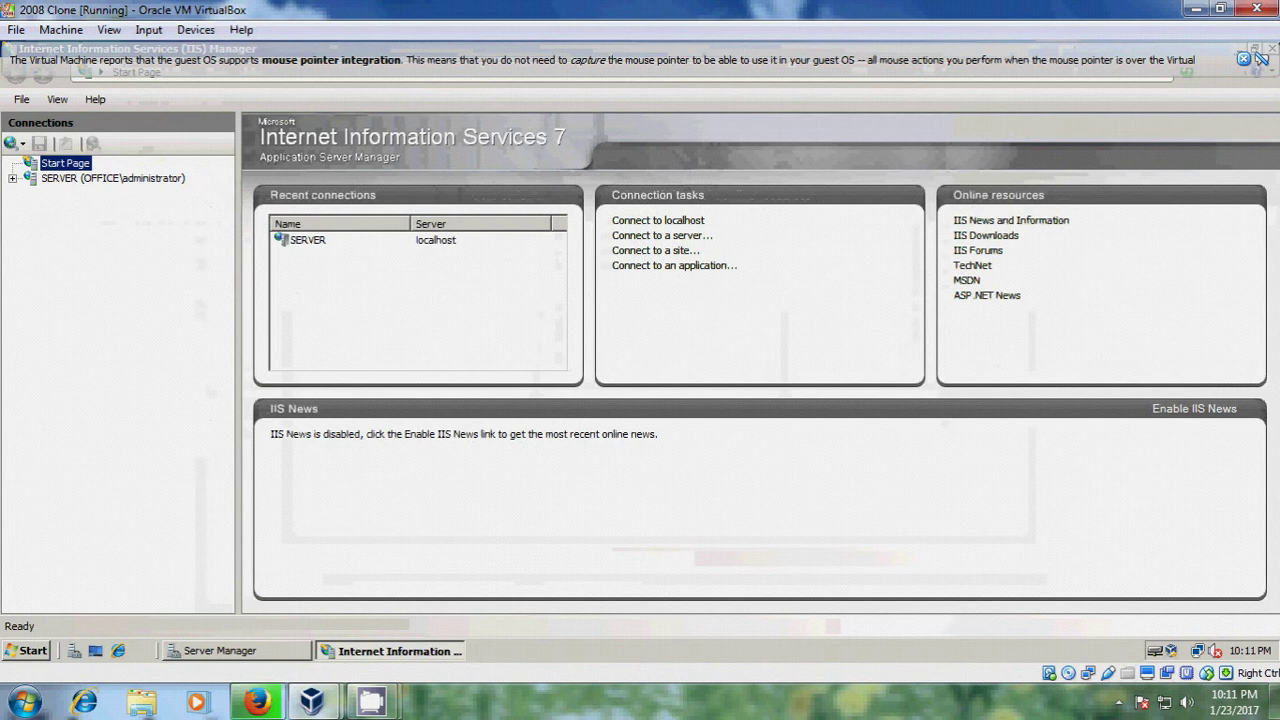
left_click(113, 178)
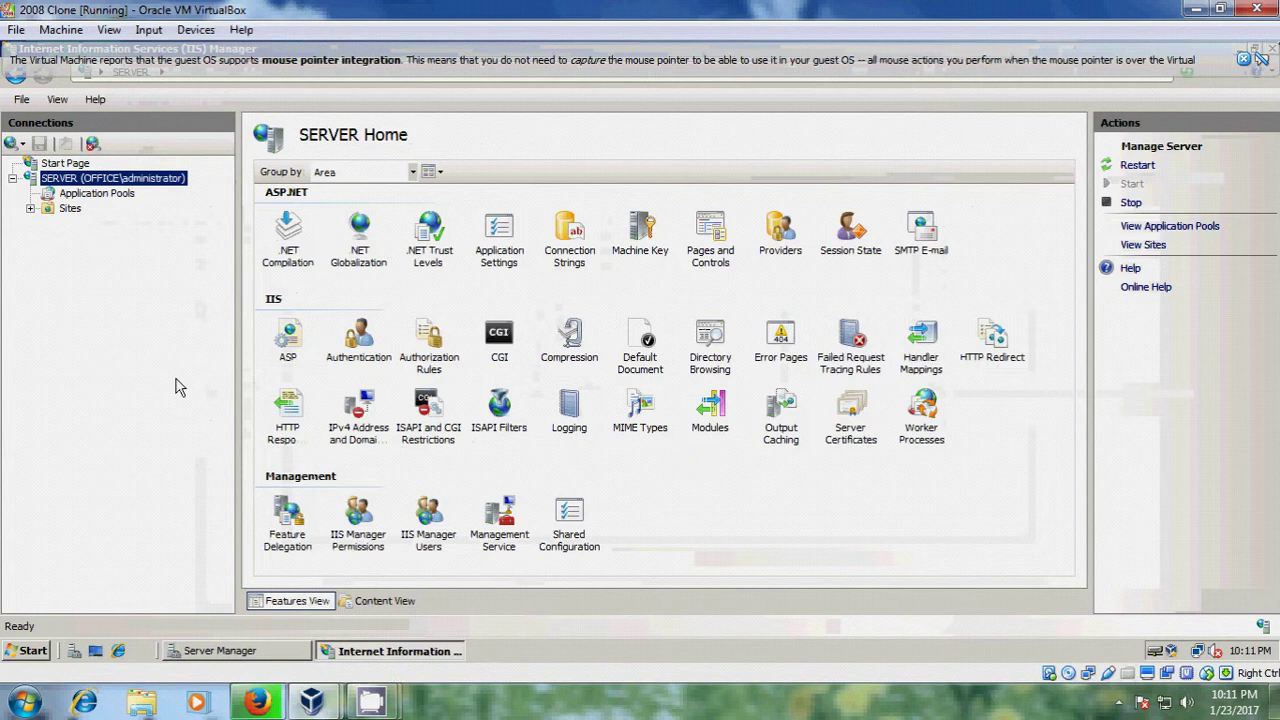
left_click(852, 410)
double_click(852, 410)
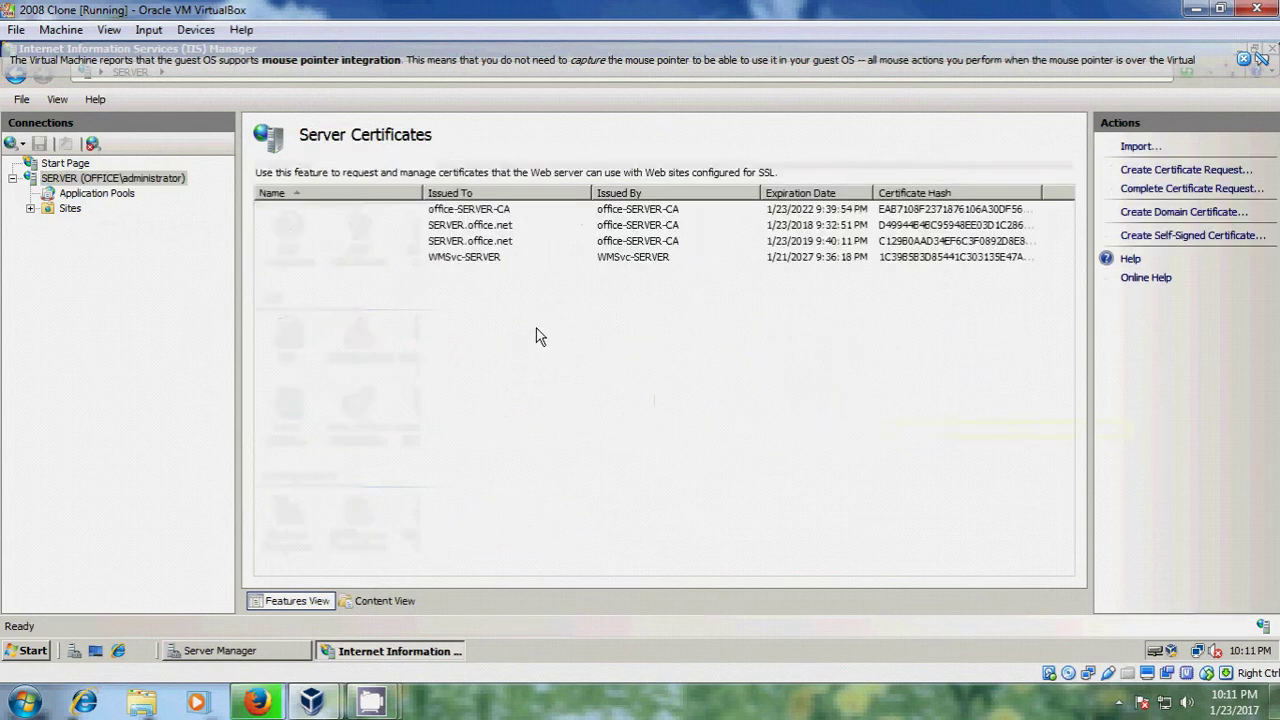
- Open the site bindings of Default Web Site and find the https binding
left_click(30, 208)
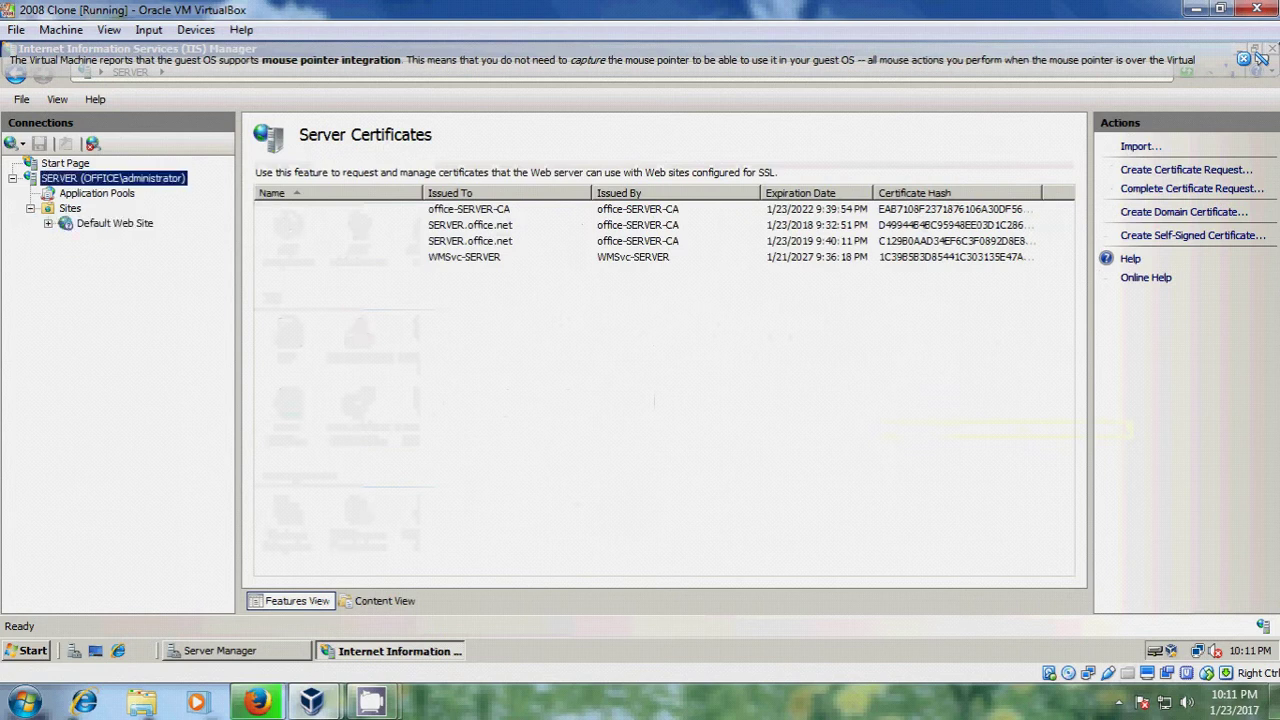
left_click(49, 224)
left_click(138, 224)
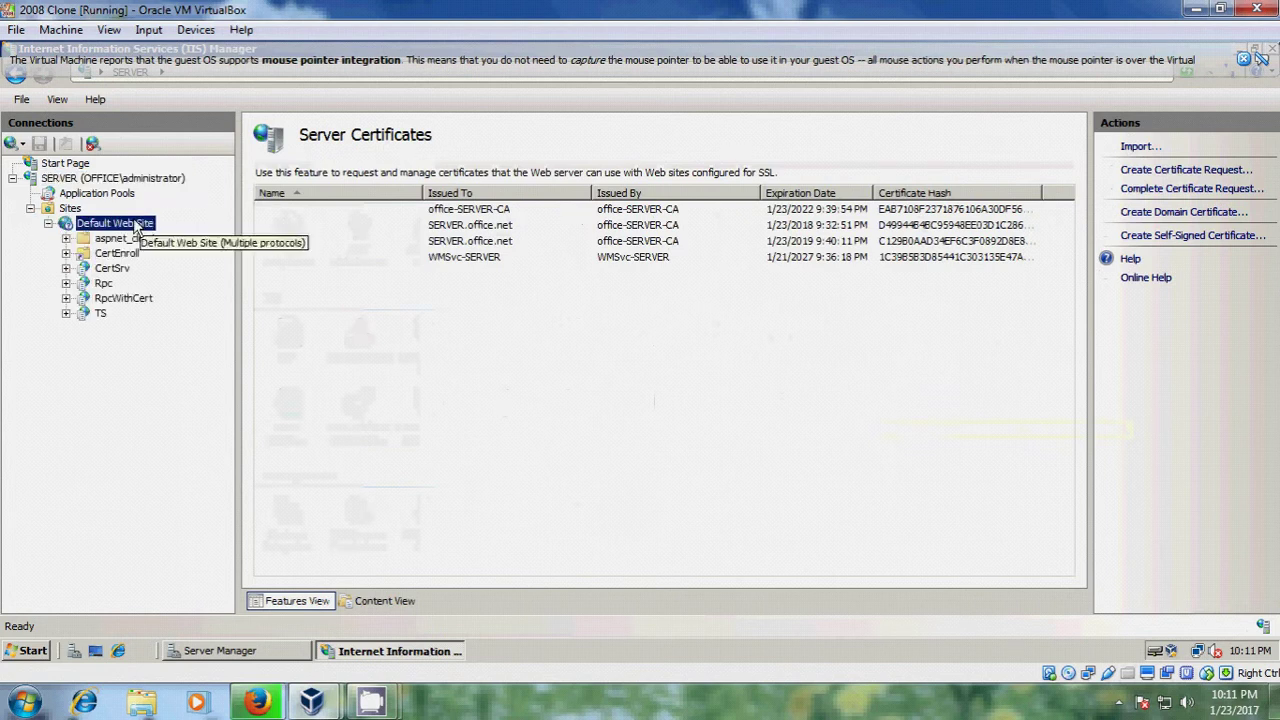
right_click(140, 228)
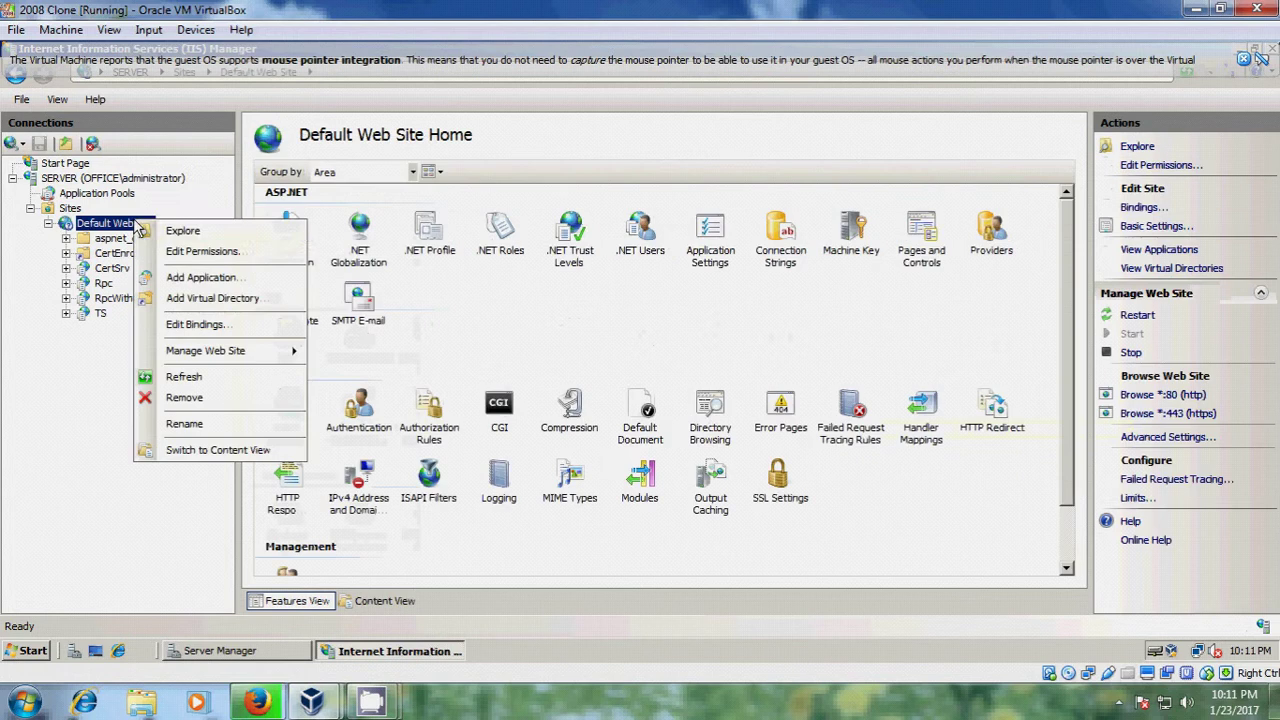
left_click(232, 324)
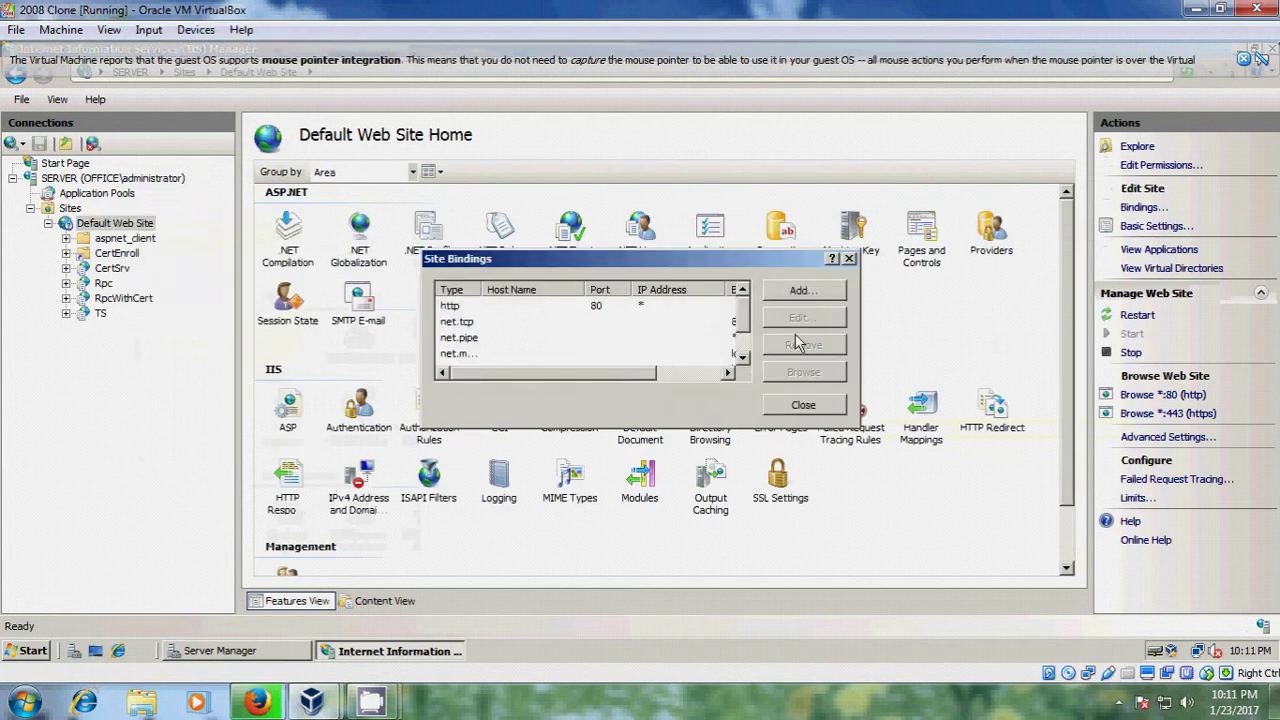
double_click(742, 358)
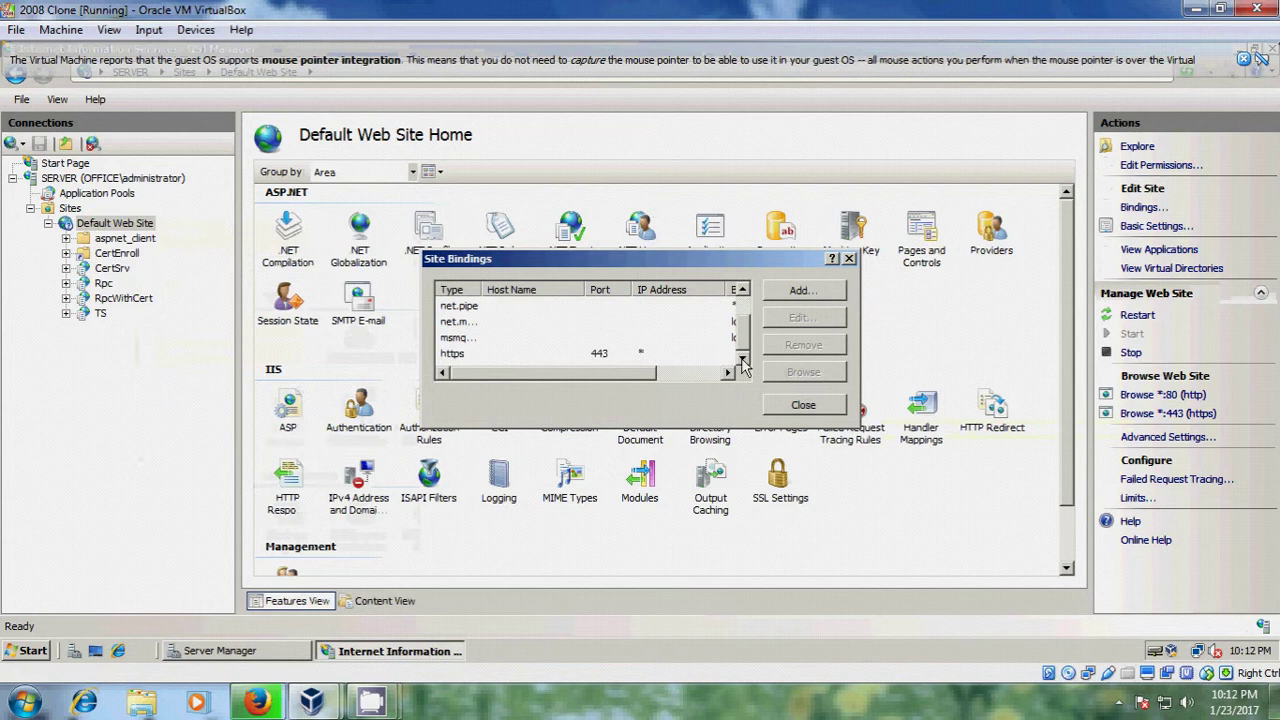
- Check the SSL certificate assigned to the https binding on port 443, accept the binding and close IIS Manager
left_click(800, 291)
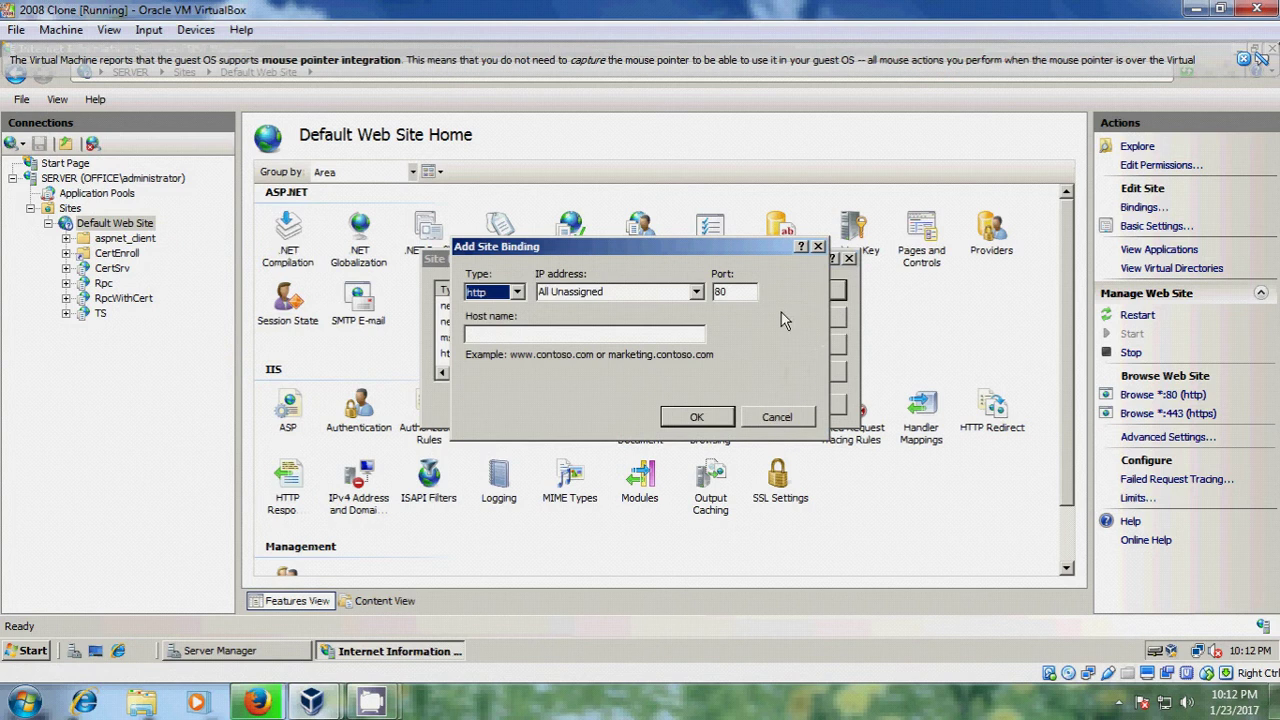
left_click(818, 247)
left_click(598, 354)
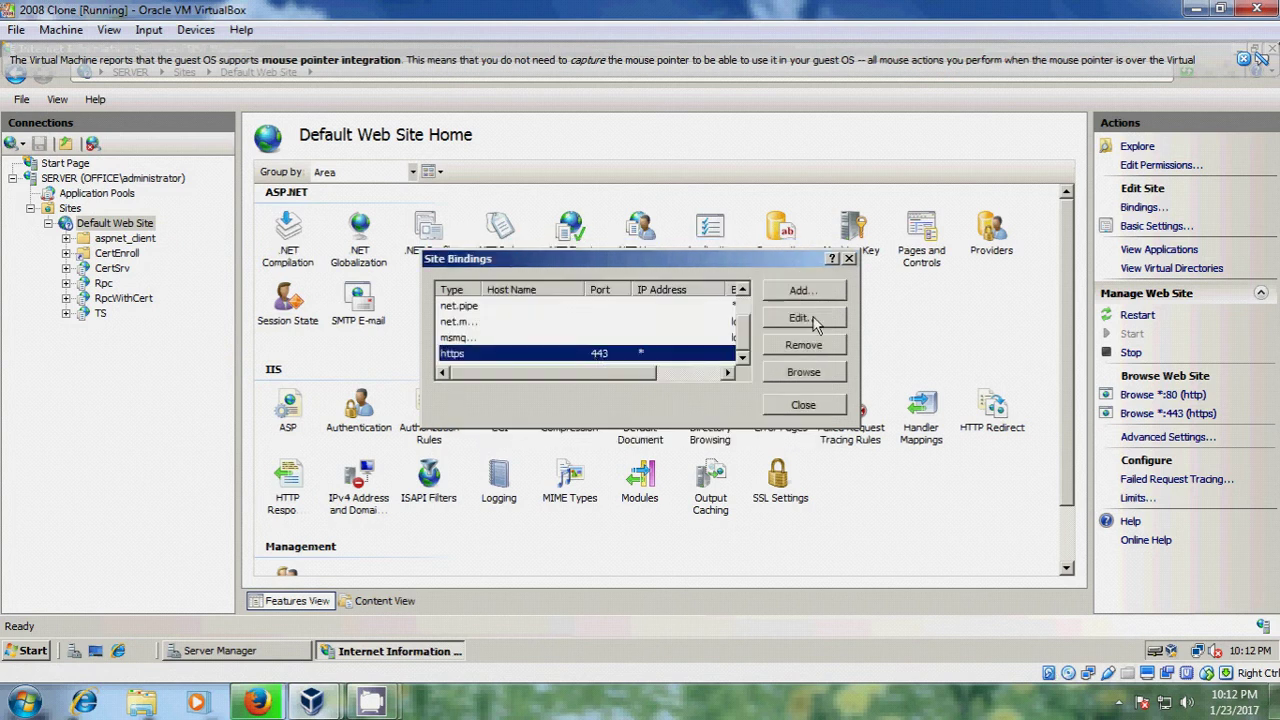
left_click(812, 318)
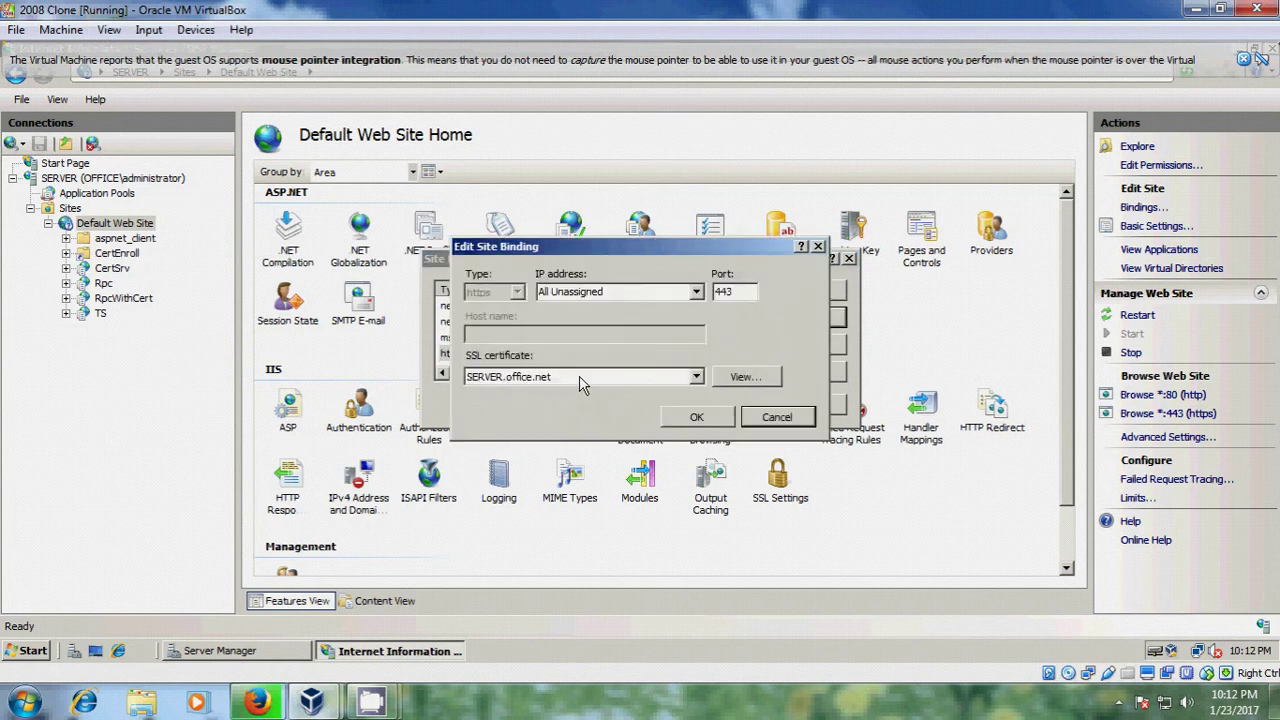
left_click(700, 418)
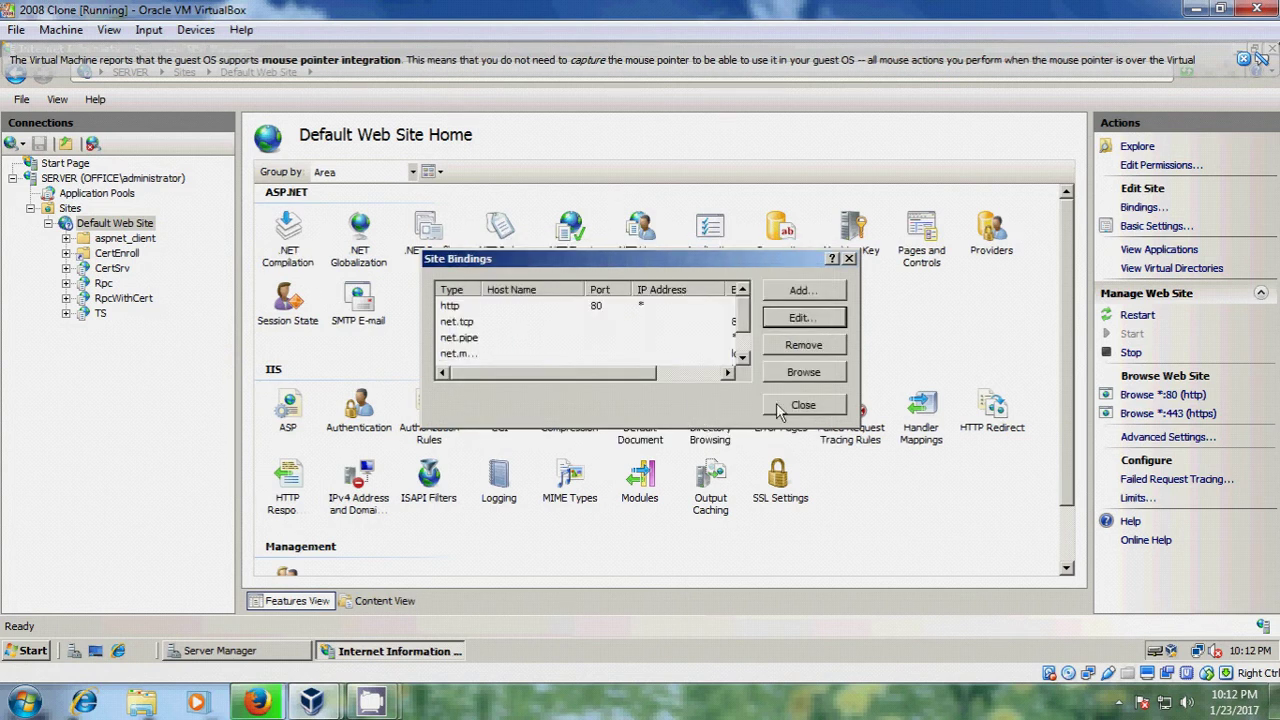
left_click(804, 406)
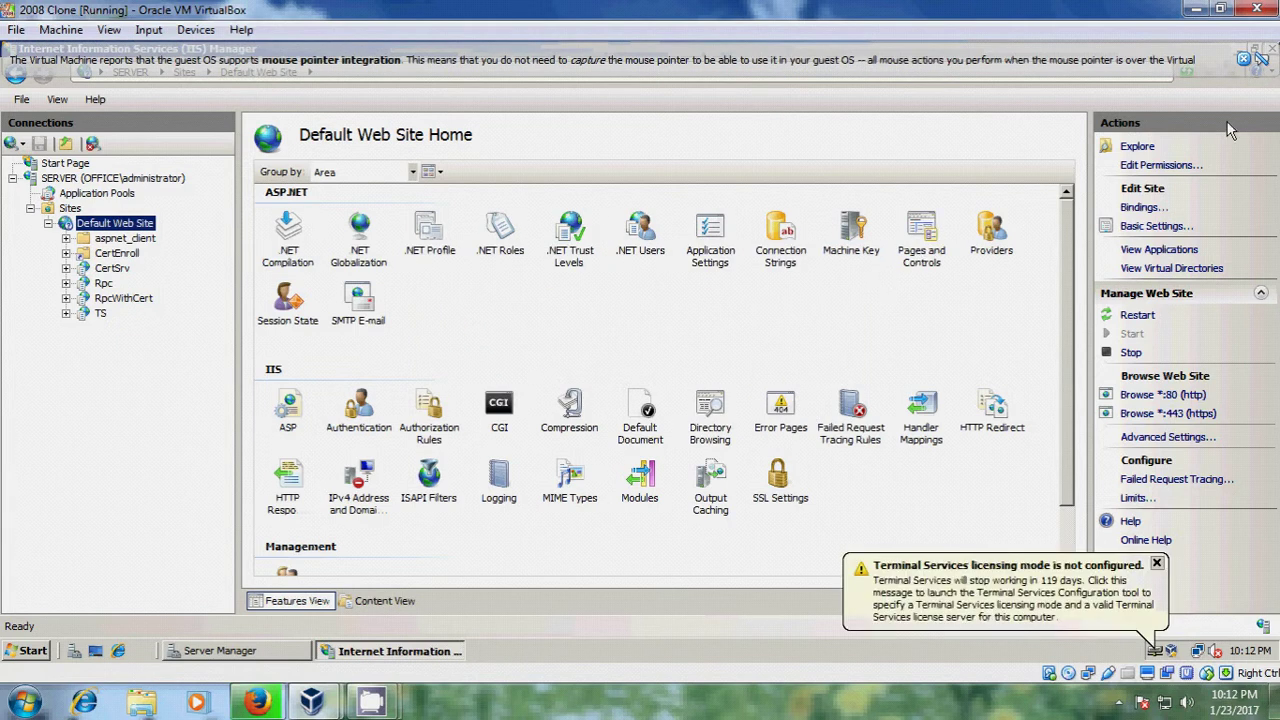
left_click(1244, 59)
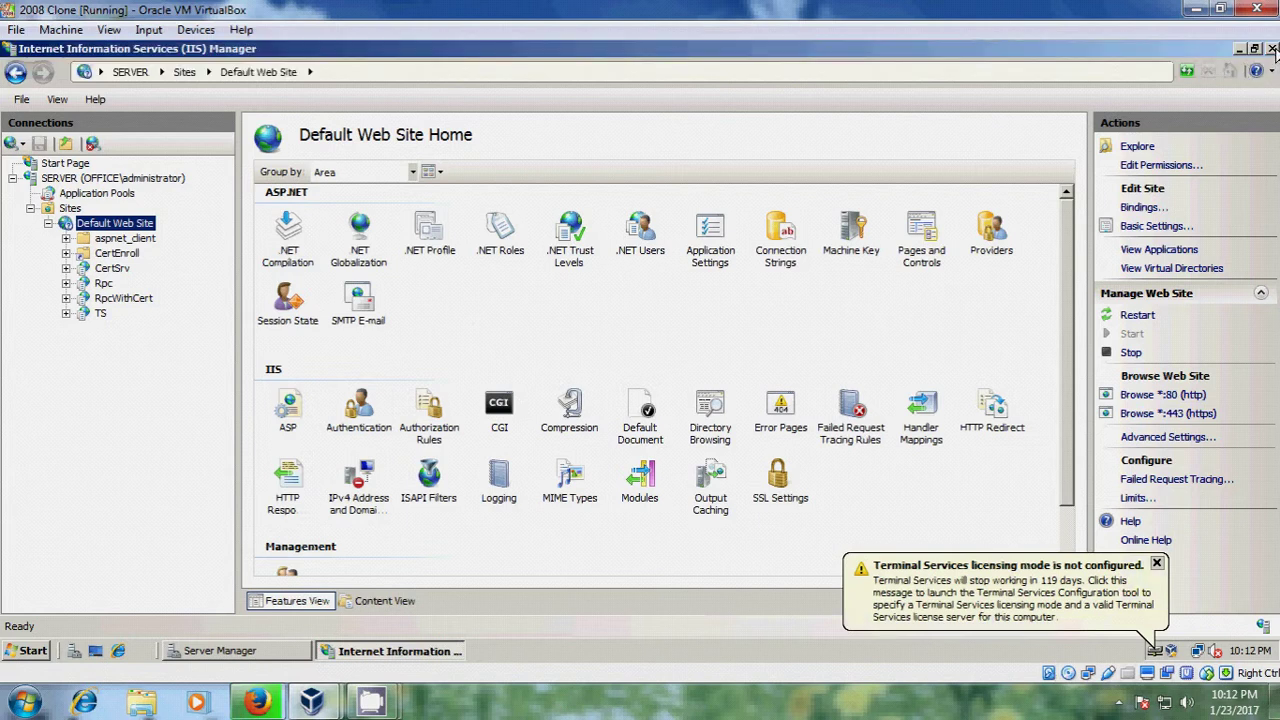
left_click(1272, 49)
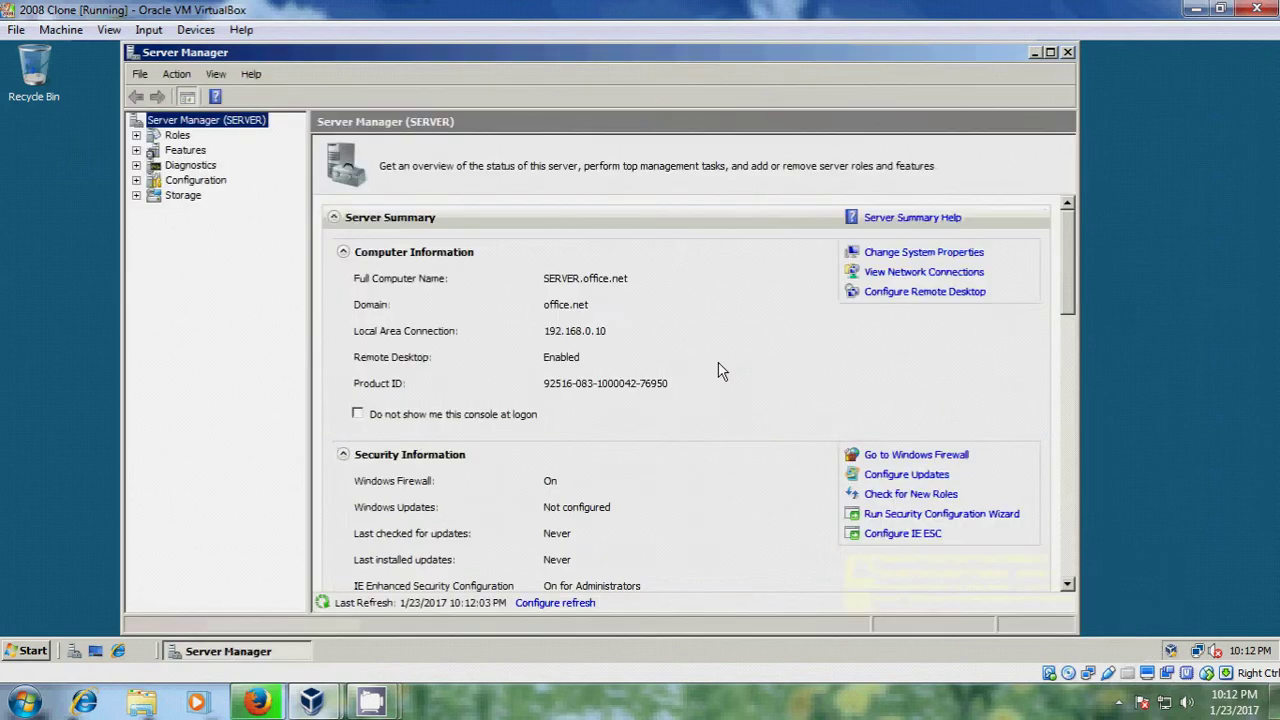
- Open TS Web Access Administration maximized and look through its RemoteApp Programs, Remote Desktop and Configuration pages
left_click(30, 651)
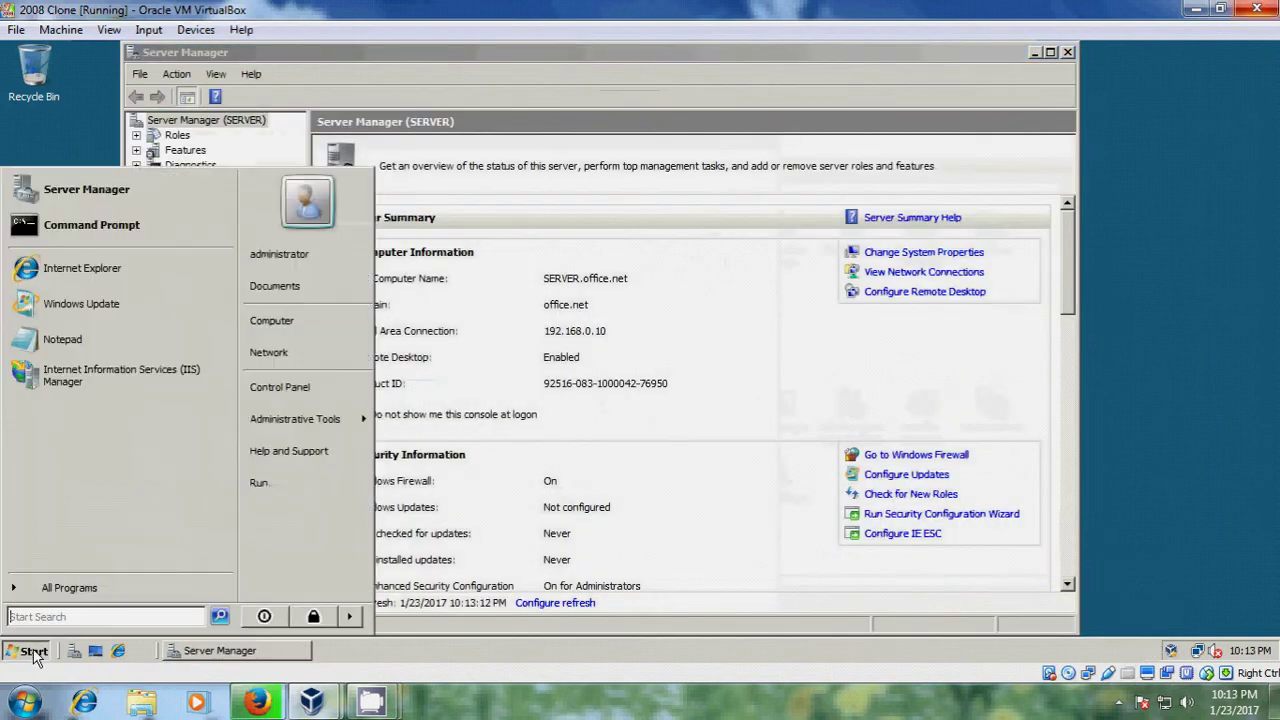
mouse_move(330, 420)
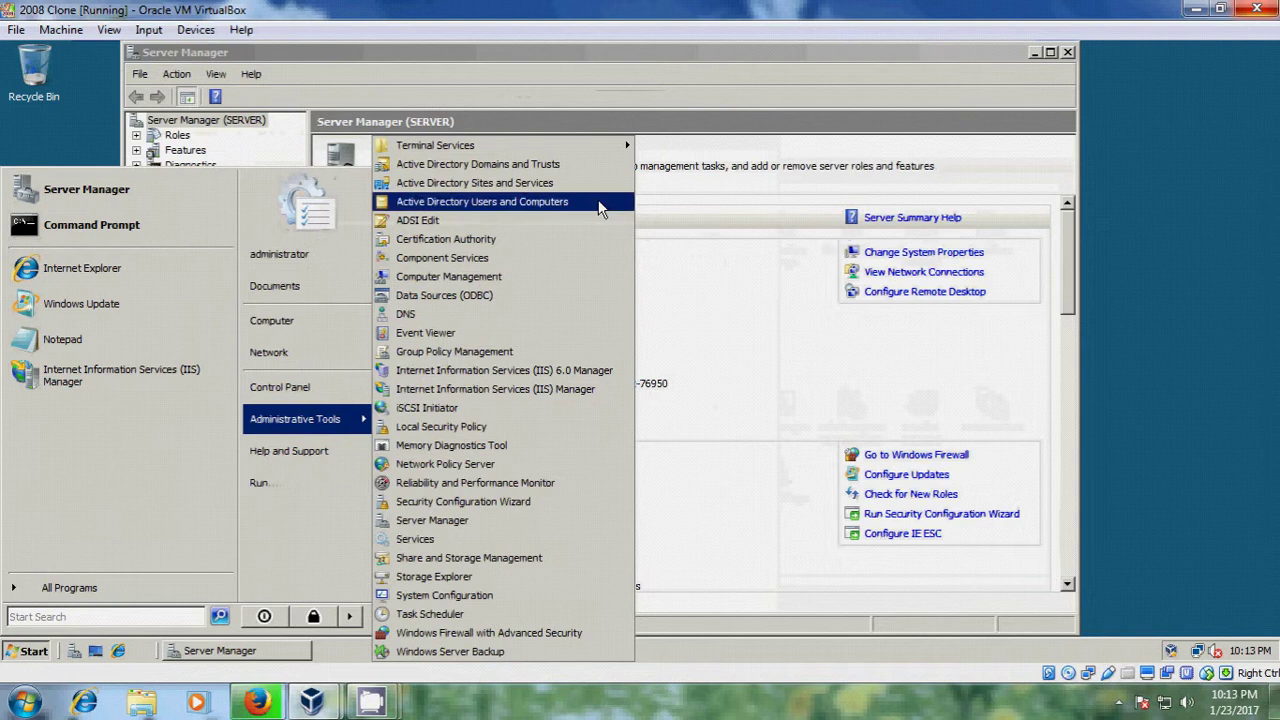
mouse_move(632, 150)
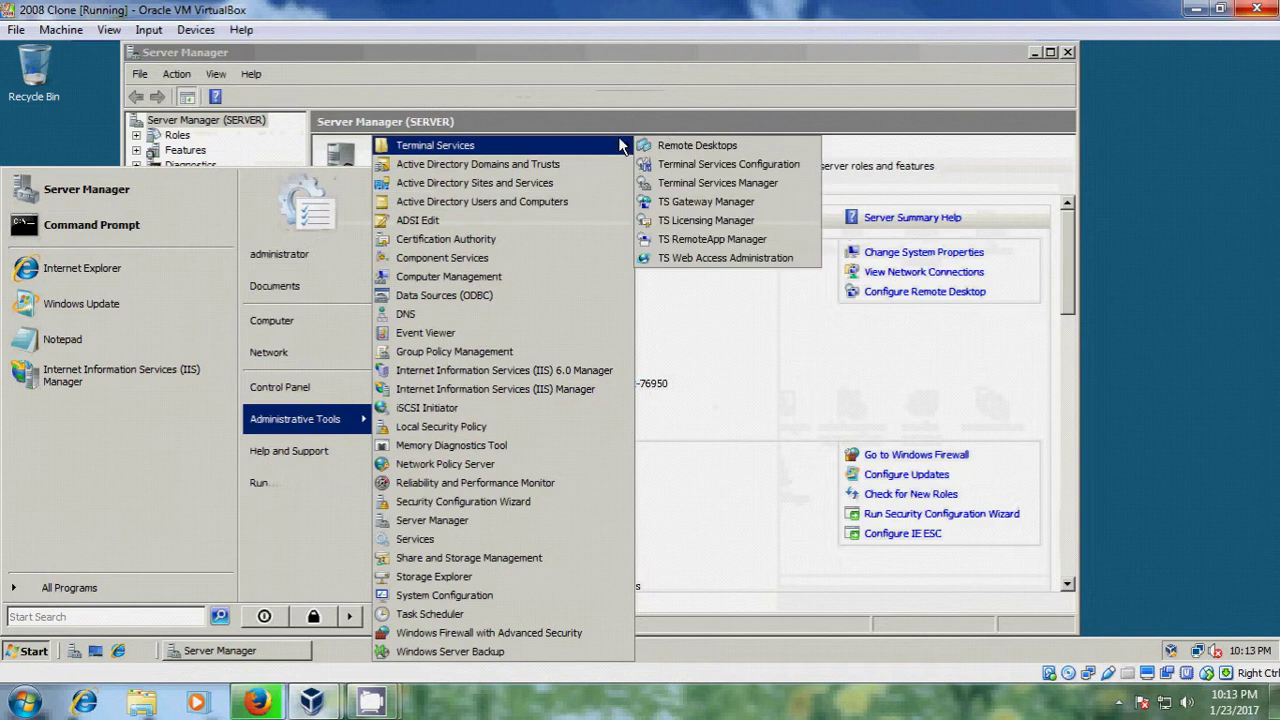
left_click(745, 259)
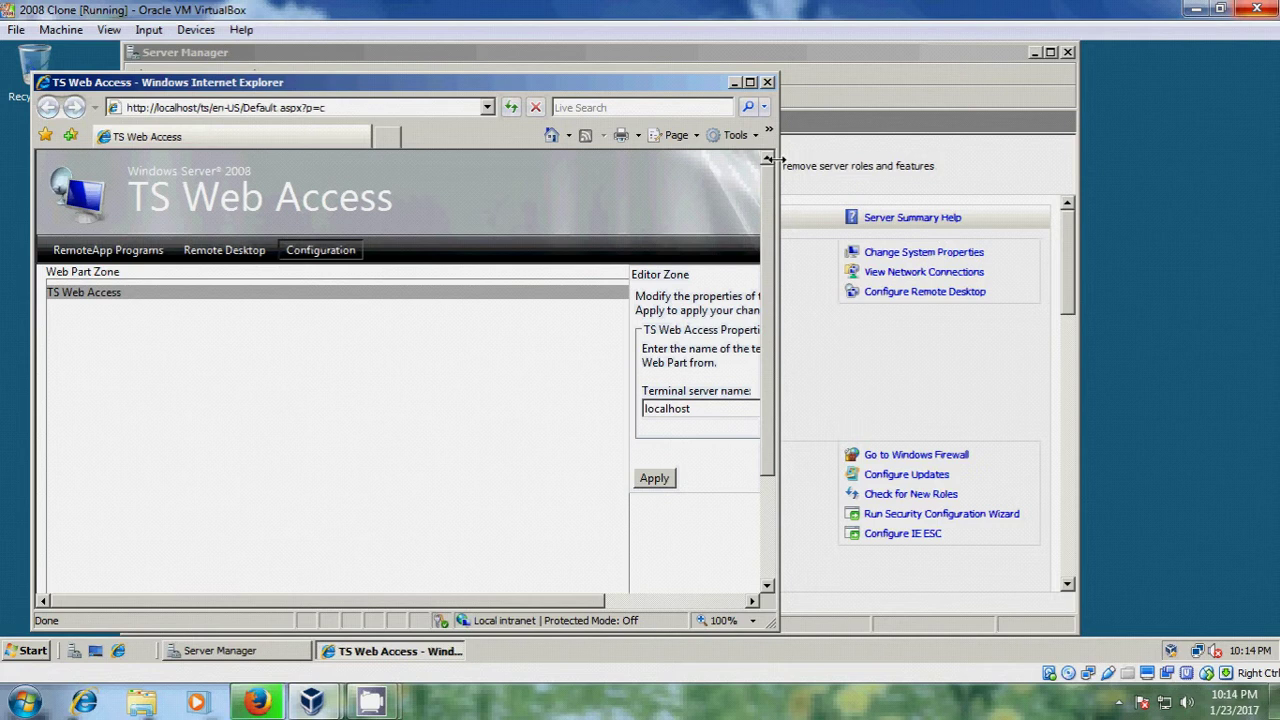
left_click(750, 83)
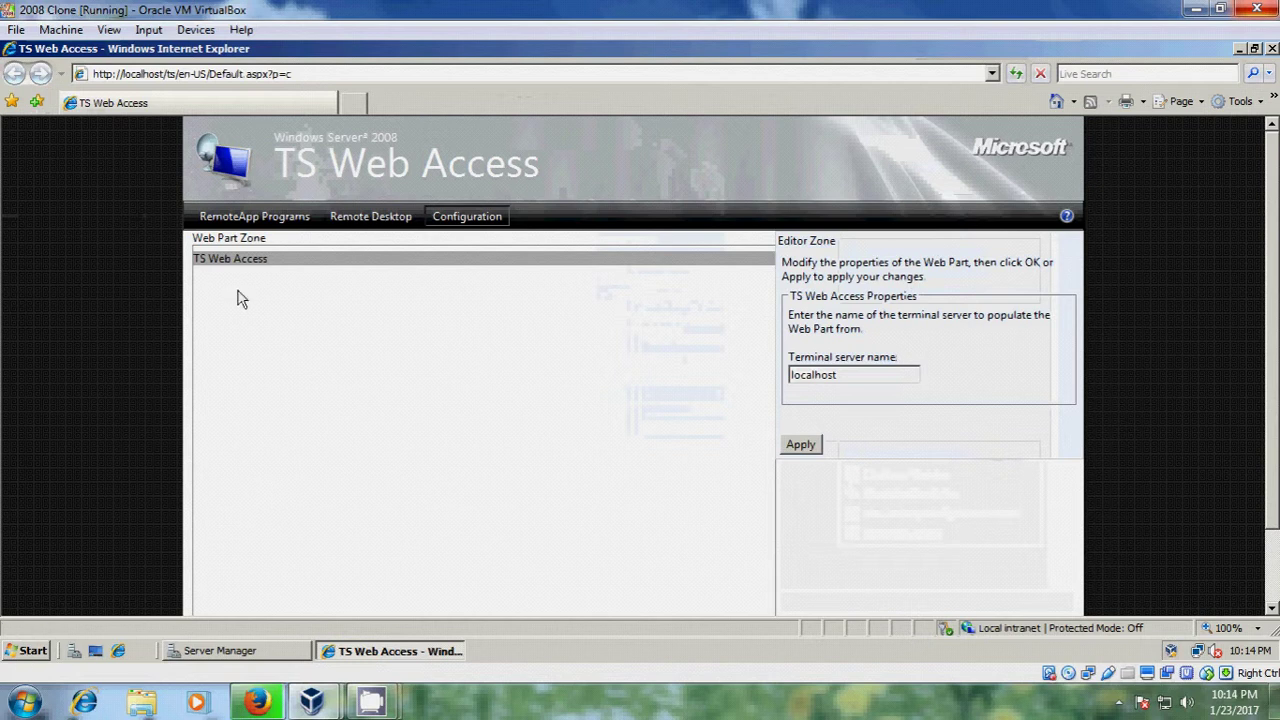
left_click(288, 222)
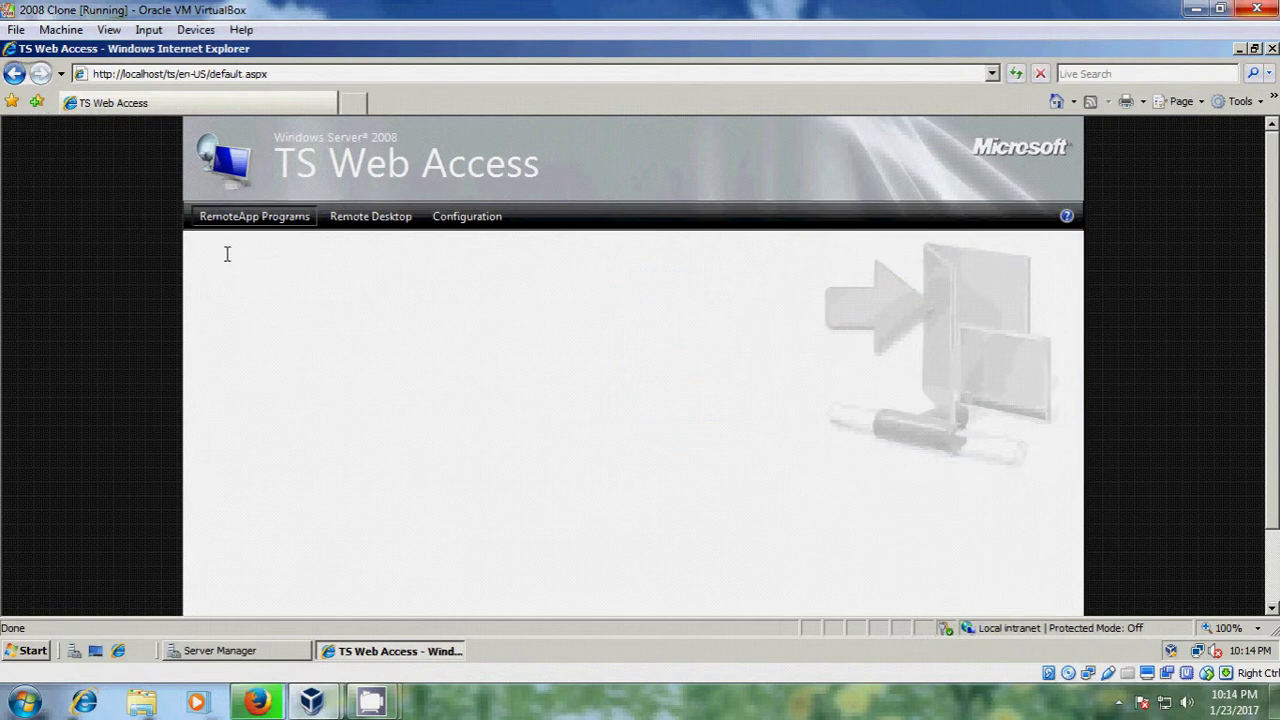
left_click(390, 224)
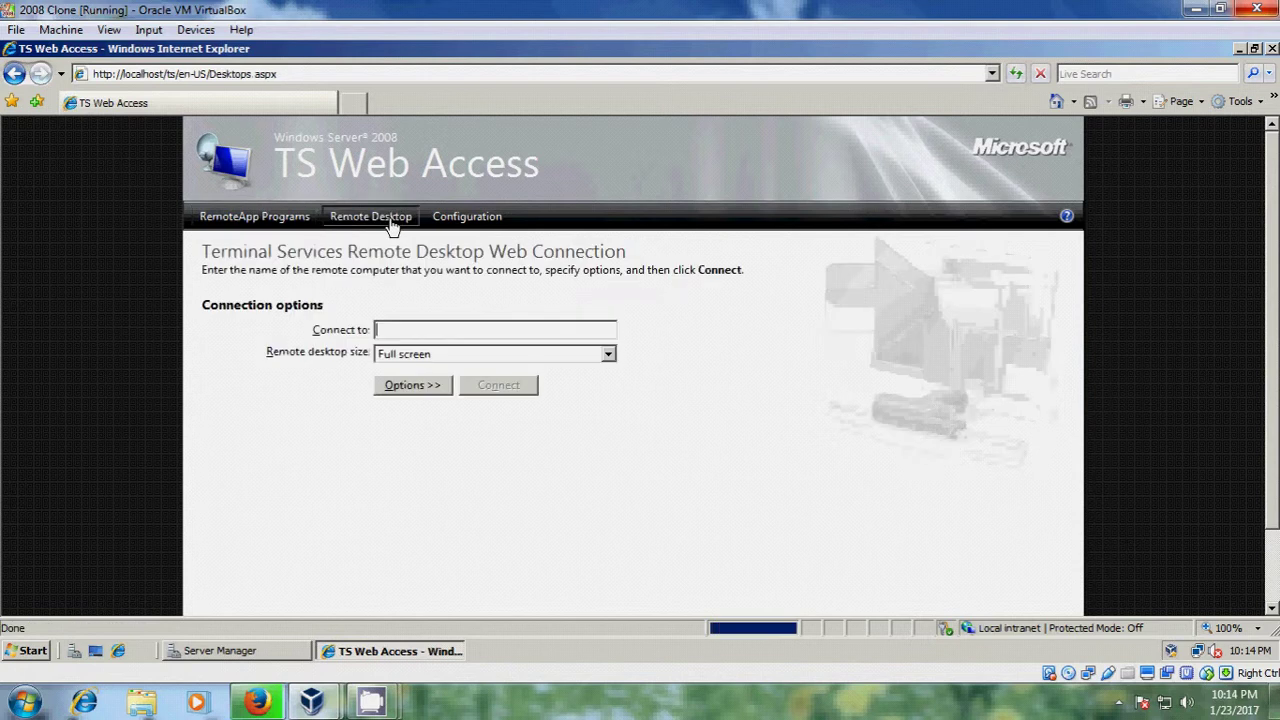
left_click(463, 225)
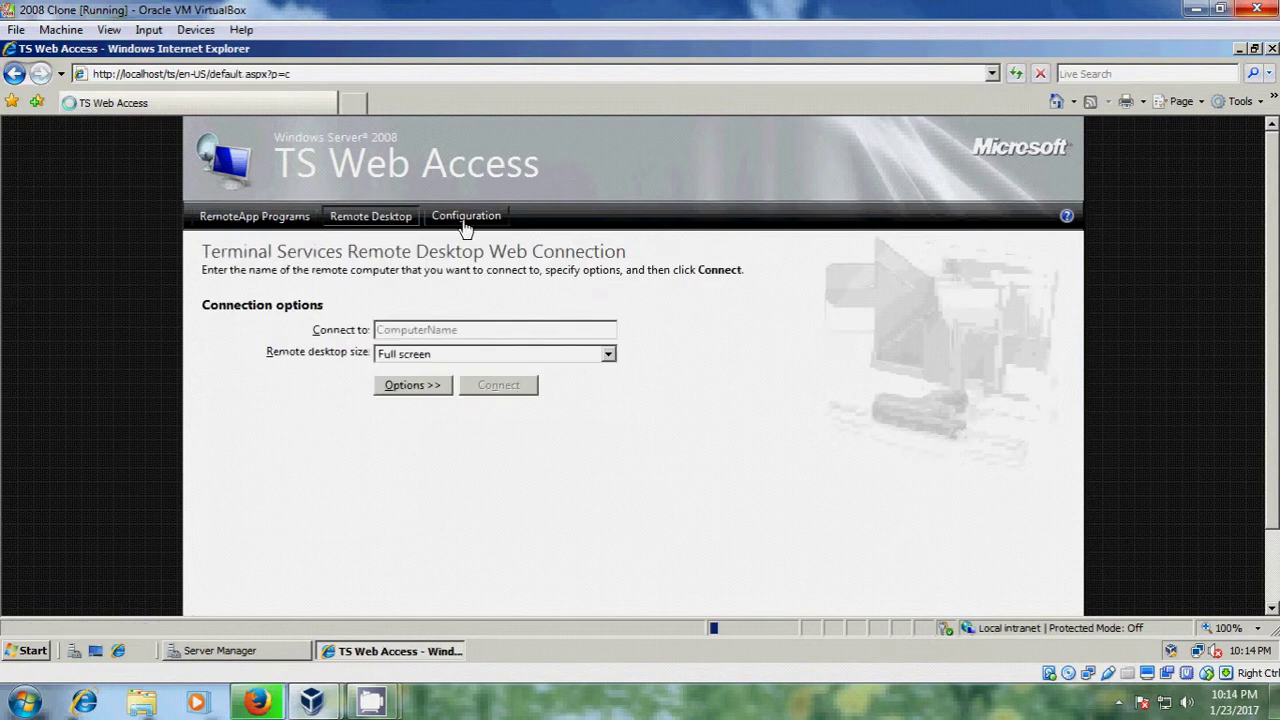
- Open TS RemoteApp Manager from the Terminal Services administrative tools
left_click(33, 651)
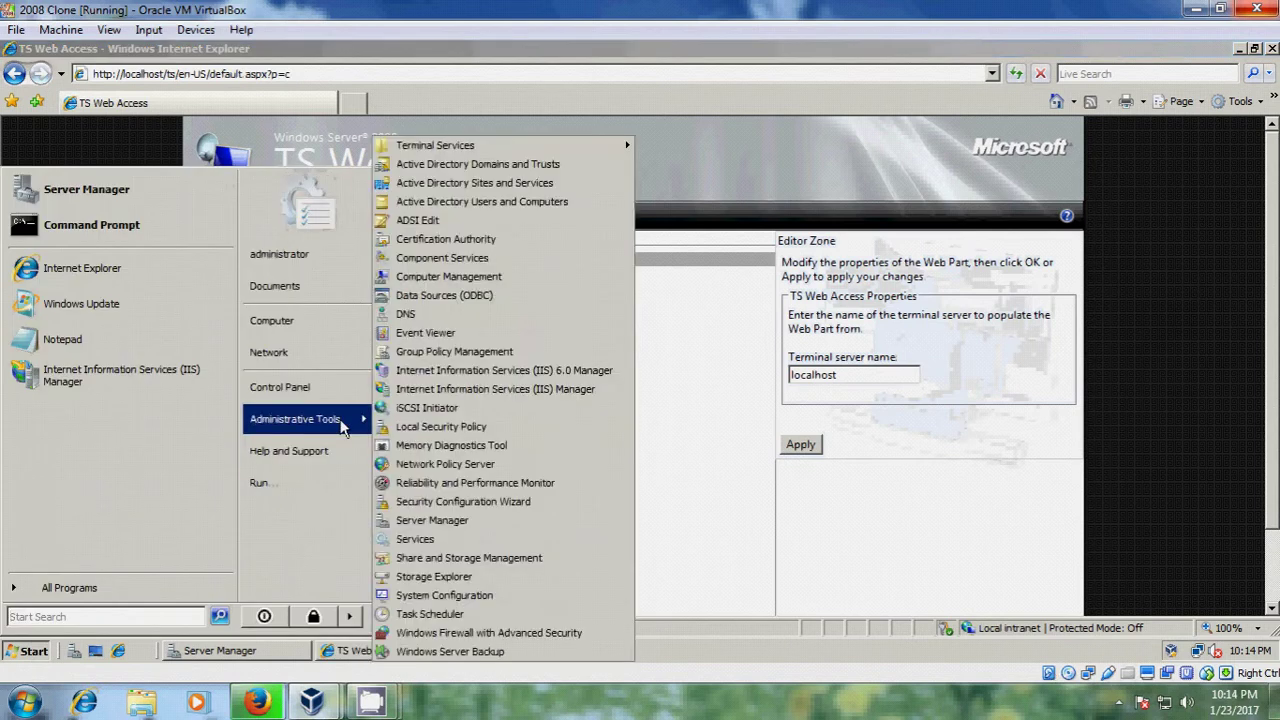
mouse_move(597, 142)
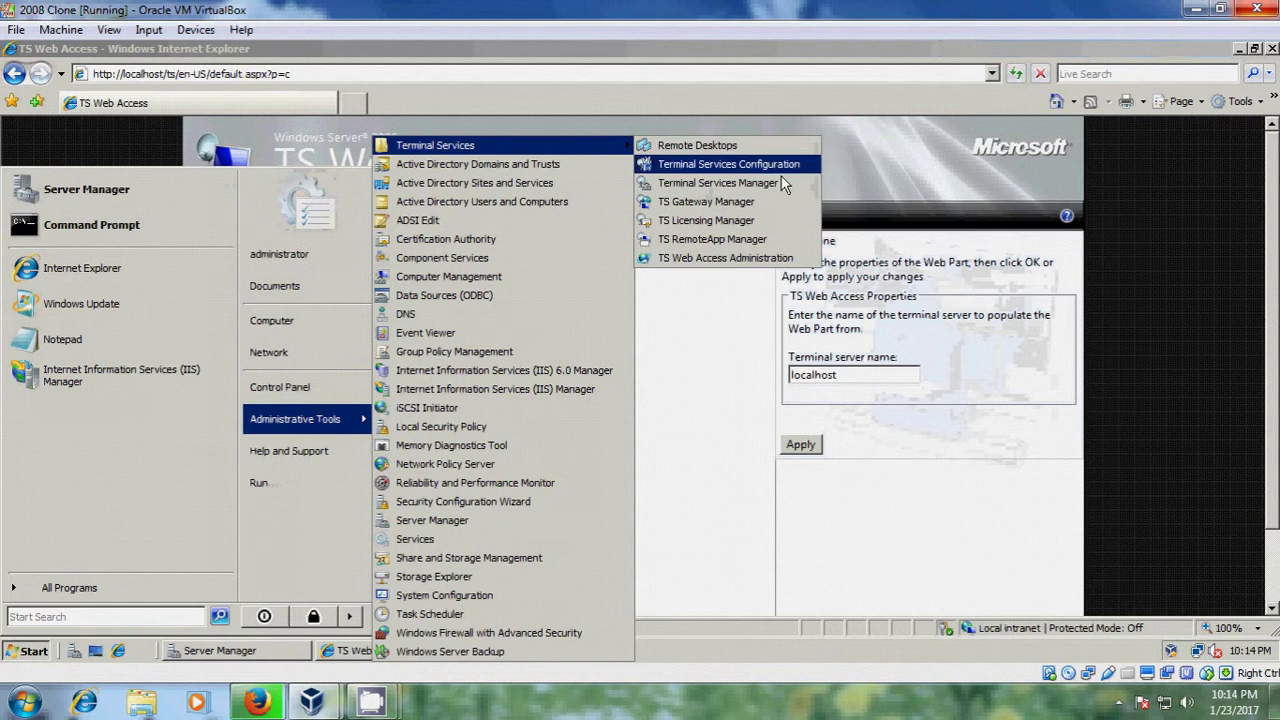
left_click(752, 243)
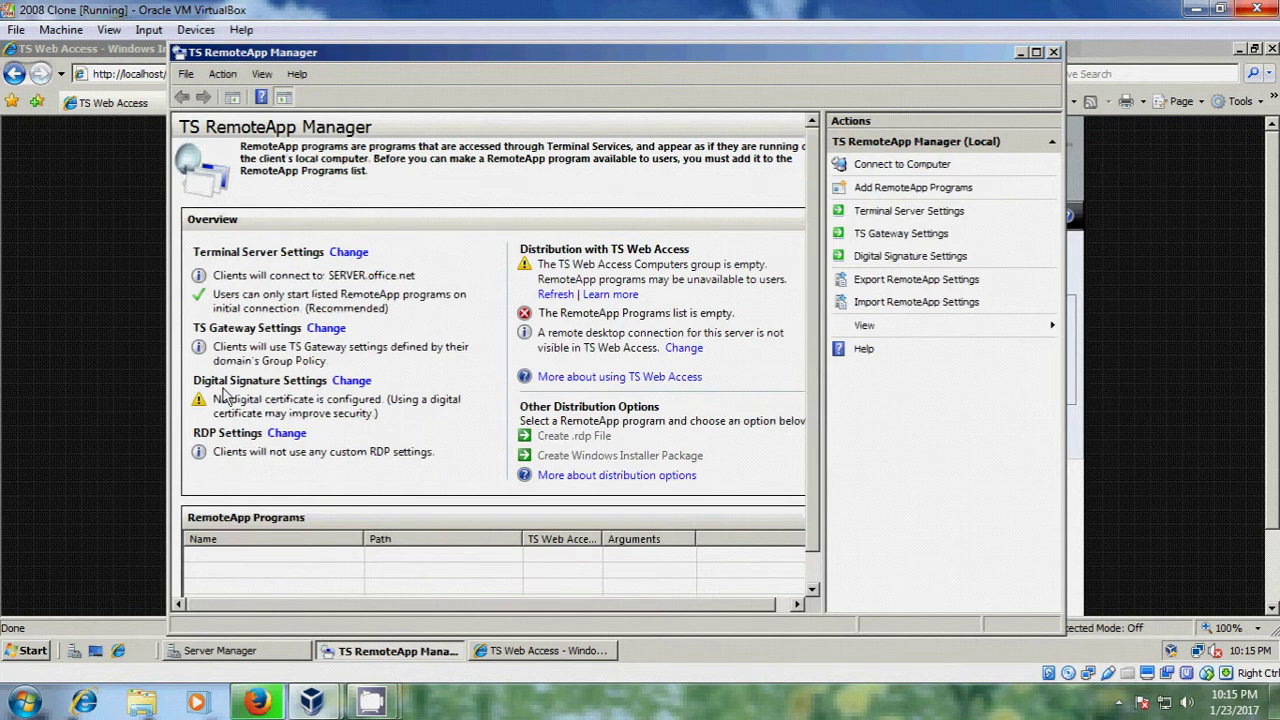
- Enable digital signing for RemoteApp connections with the SERVER.office.net Server Authentication certificate issued by office-SERVER-CA, valid until 1/23/2019
left_click(355, 382)
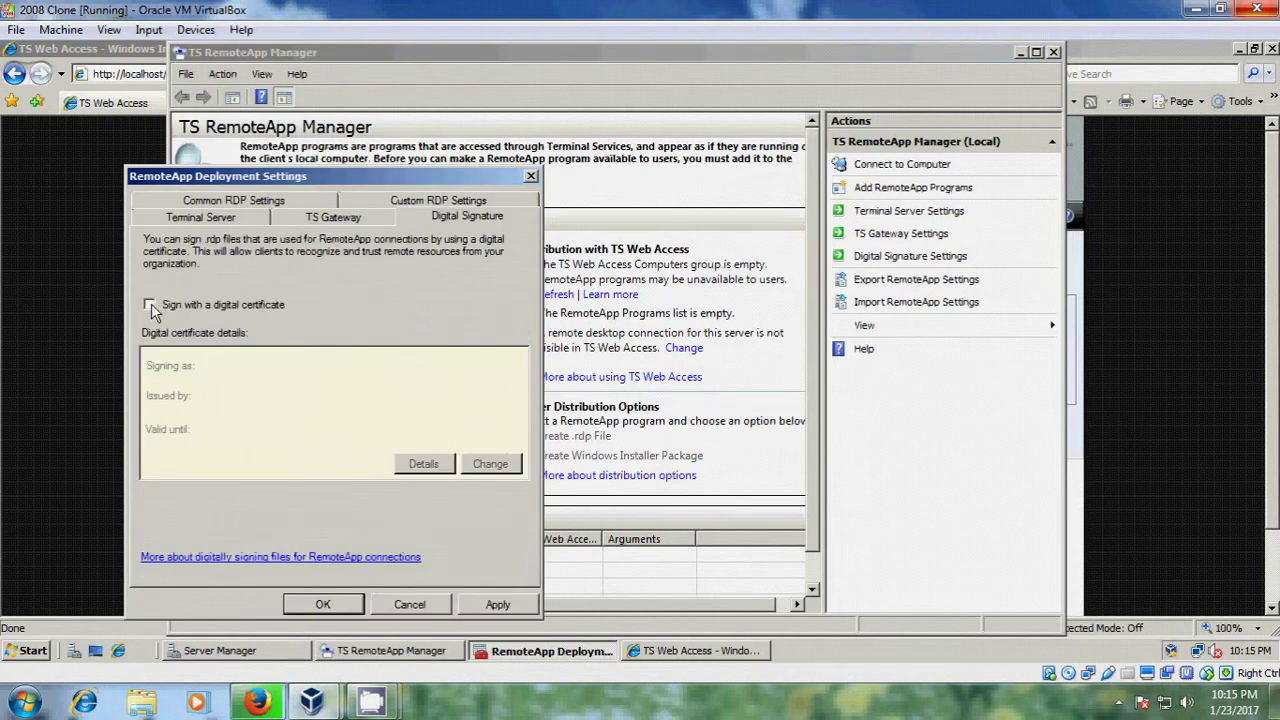
left_click(150, 305)
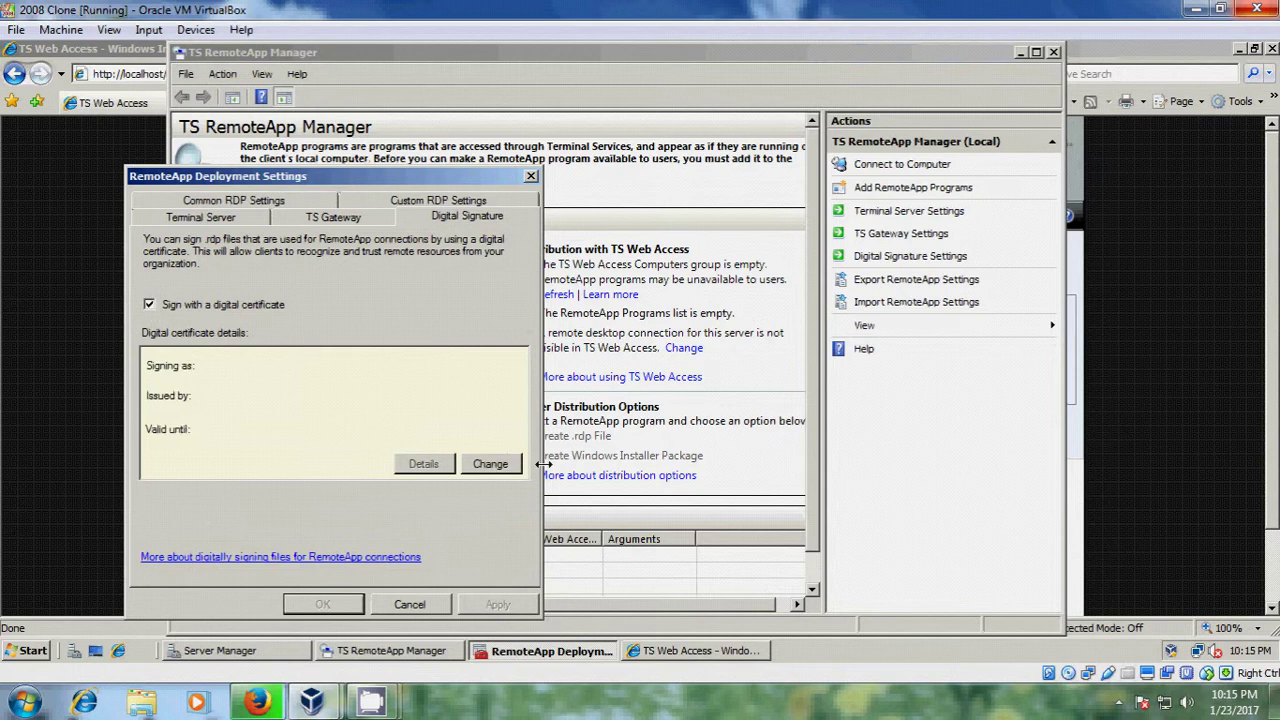
left_click(490, 470)
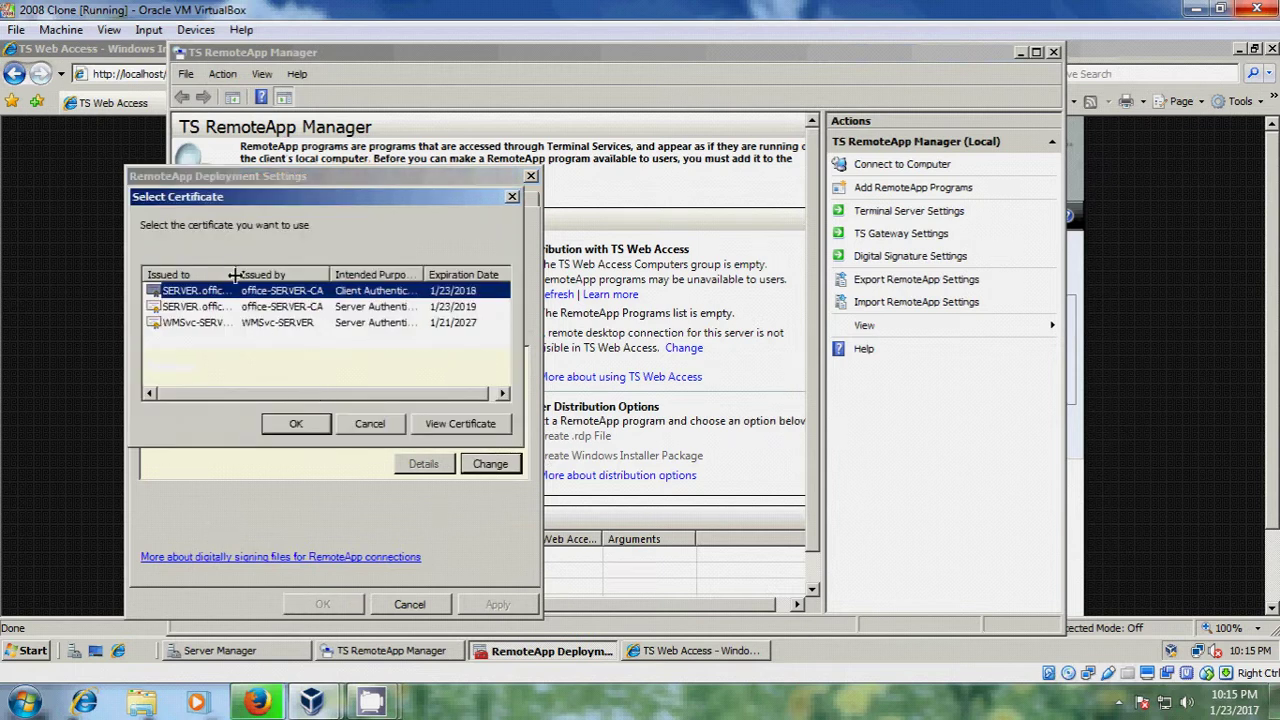
left_click_drag(235, 274, 319, 274)
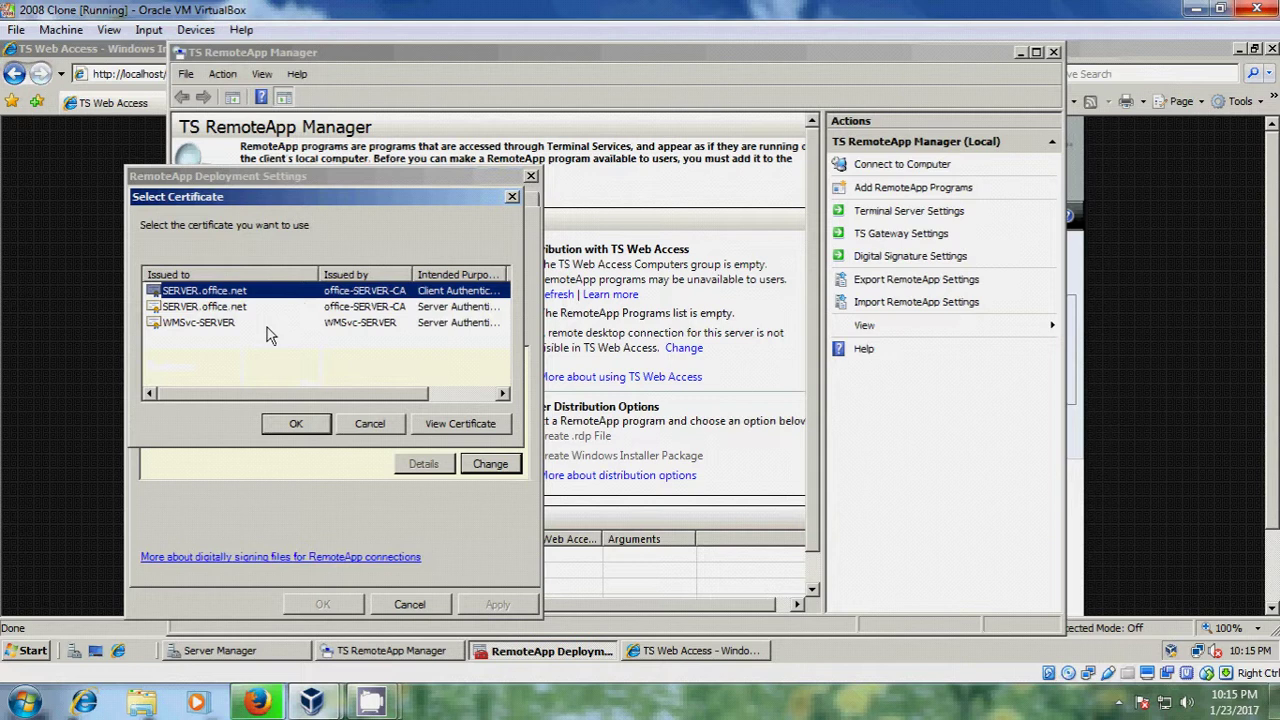
key("Down")
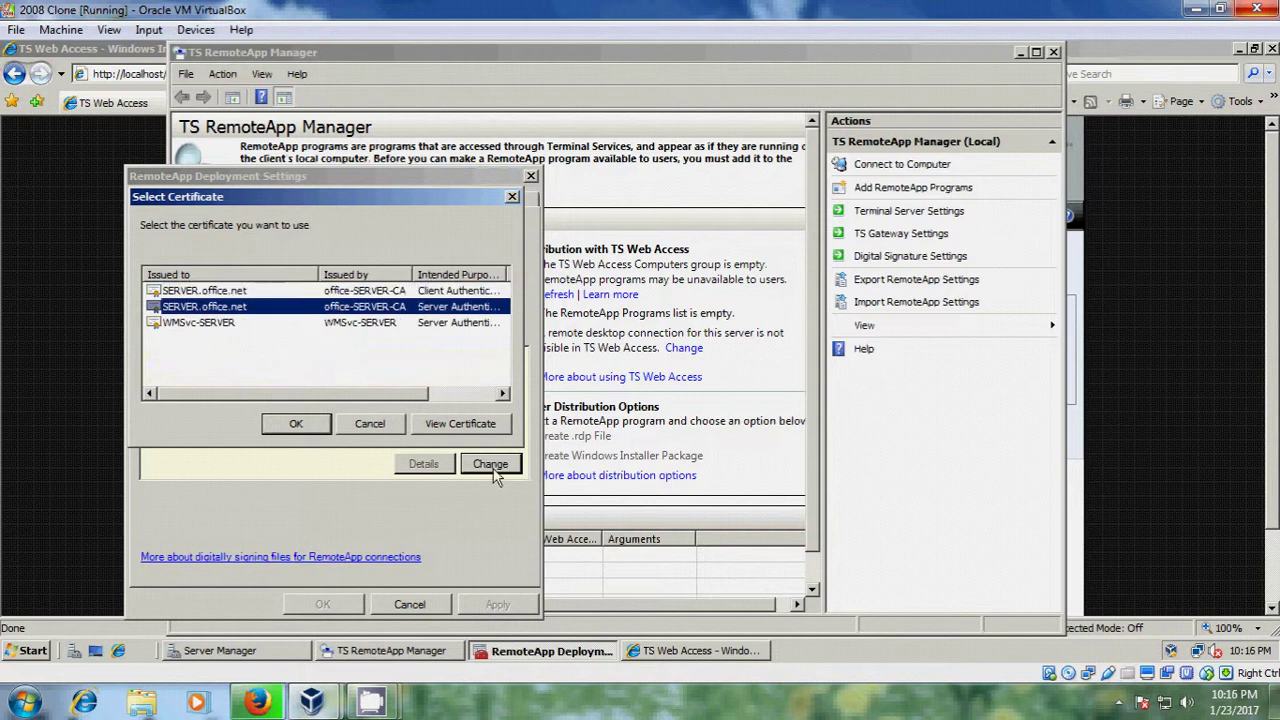
left_click(302, 426)
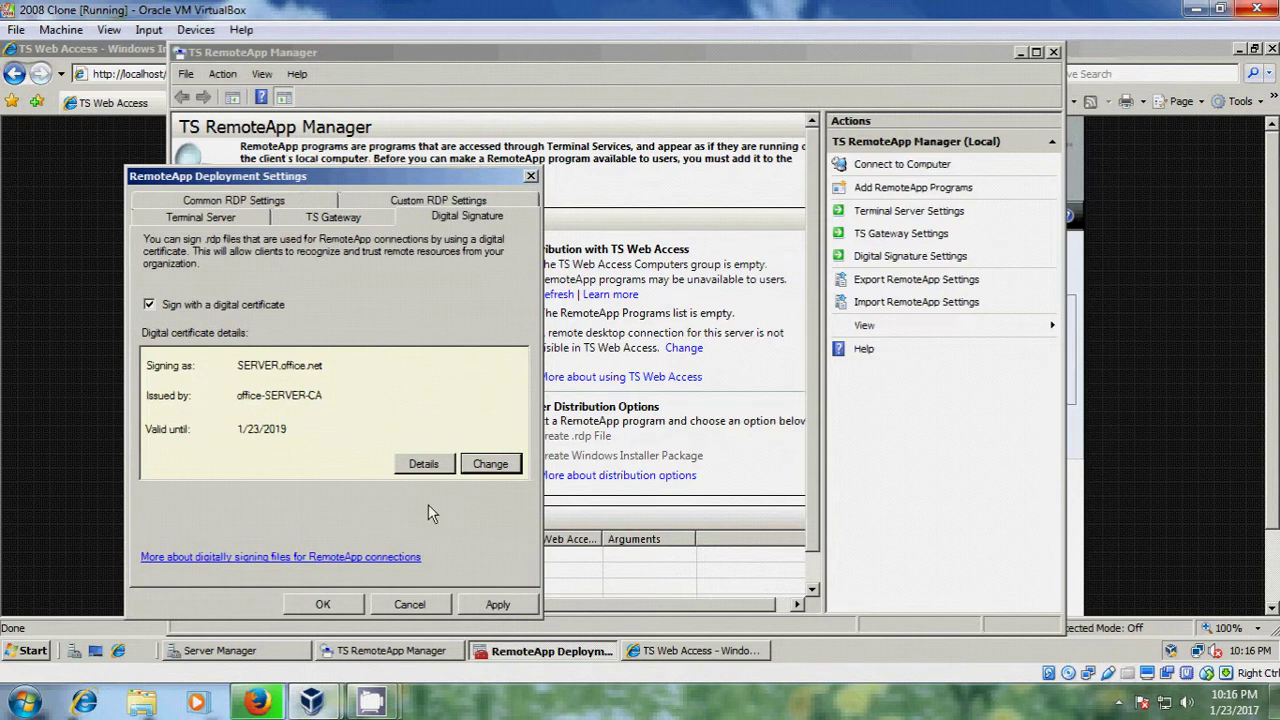
left_click(500, 604)
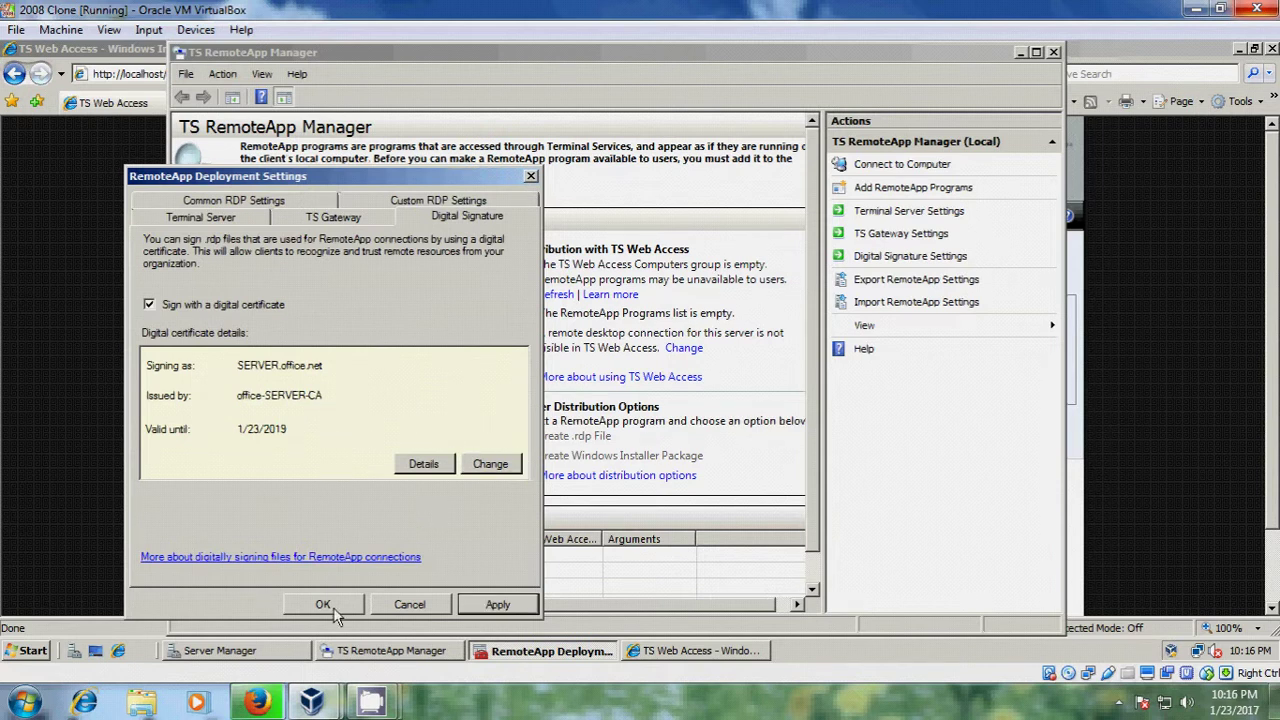
left_click(325, 605)
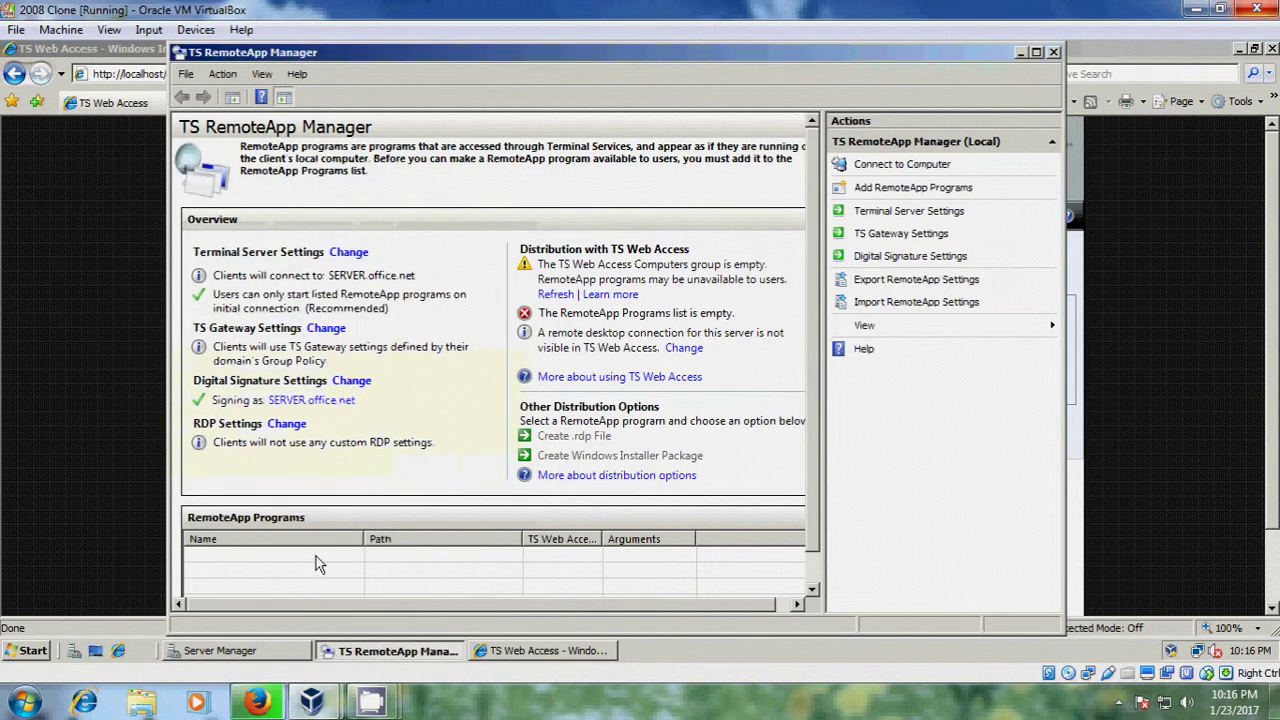
- Add Calculator to the RemoteApp Programs list with the RemoteApp Wizard
scroll(318, 562, "down", 1)
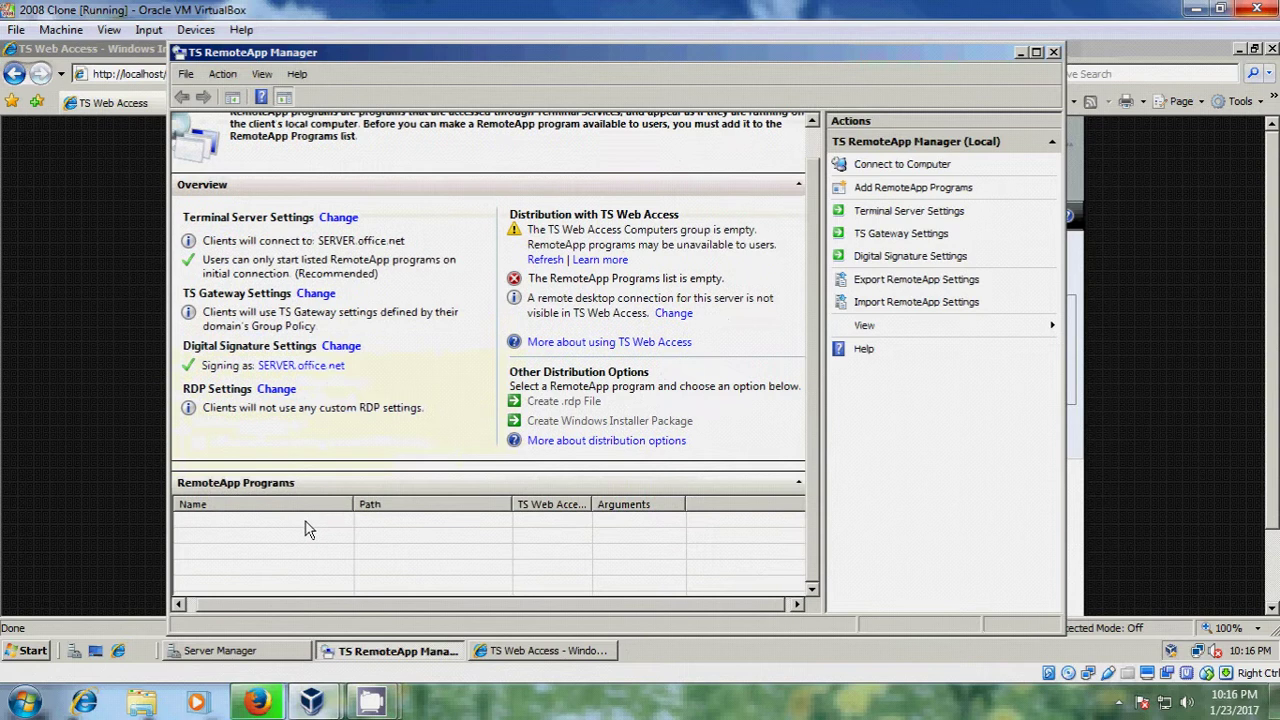
right_click(308, 530)
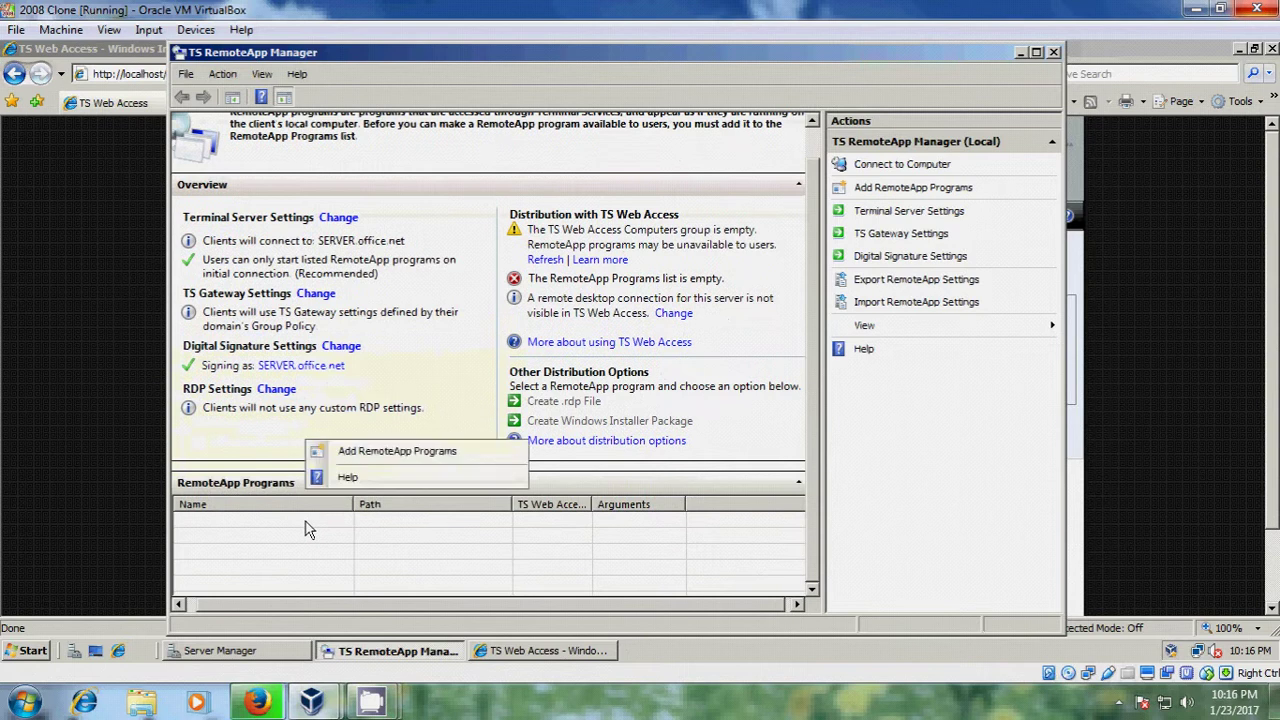
left_click(398, 451)
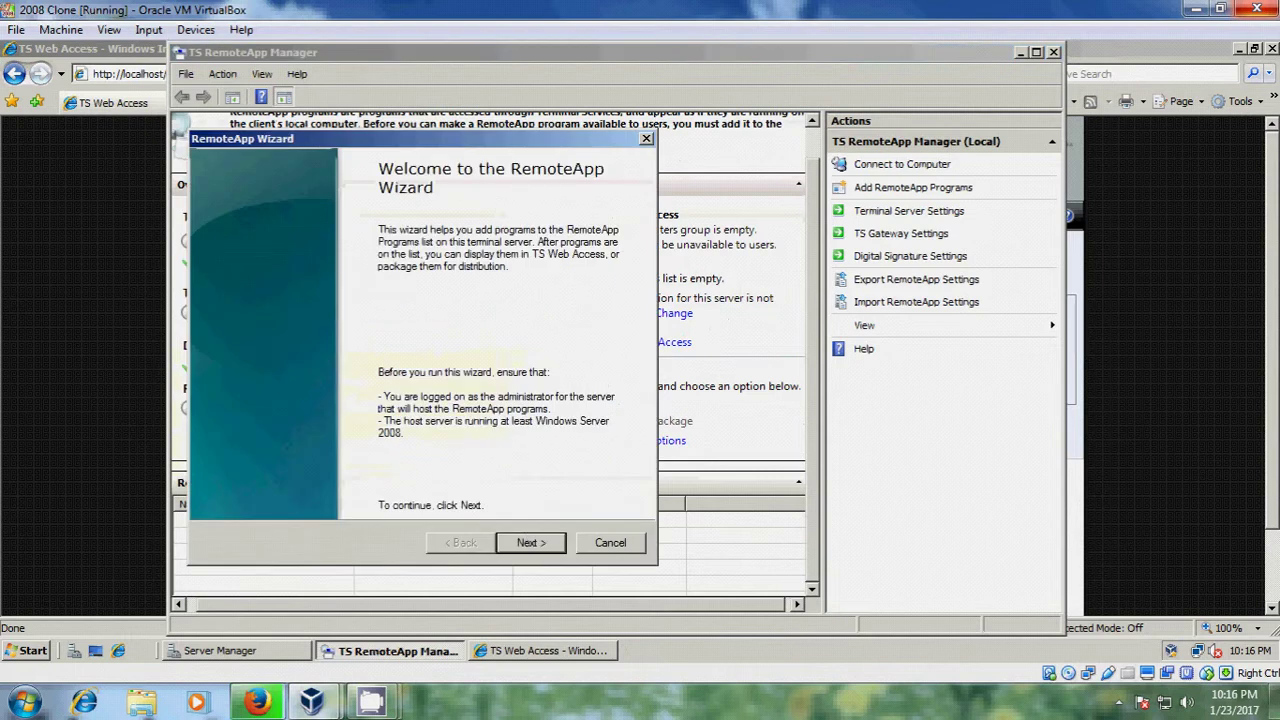
left_click(530, 542)
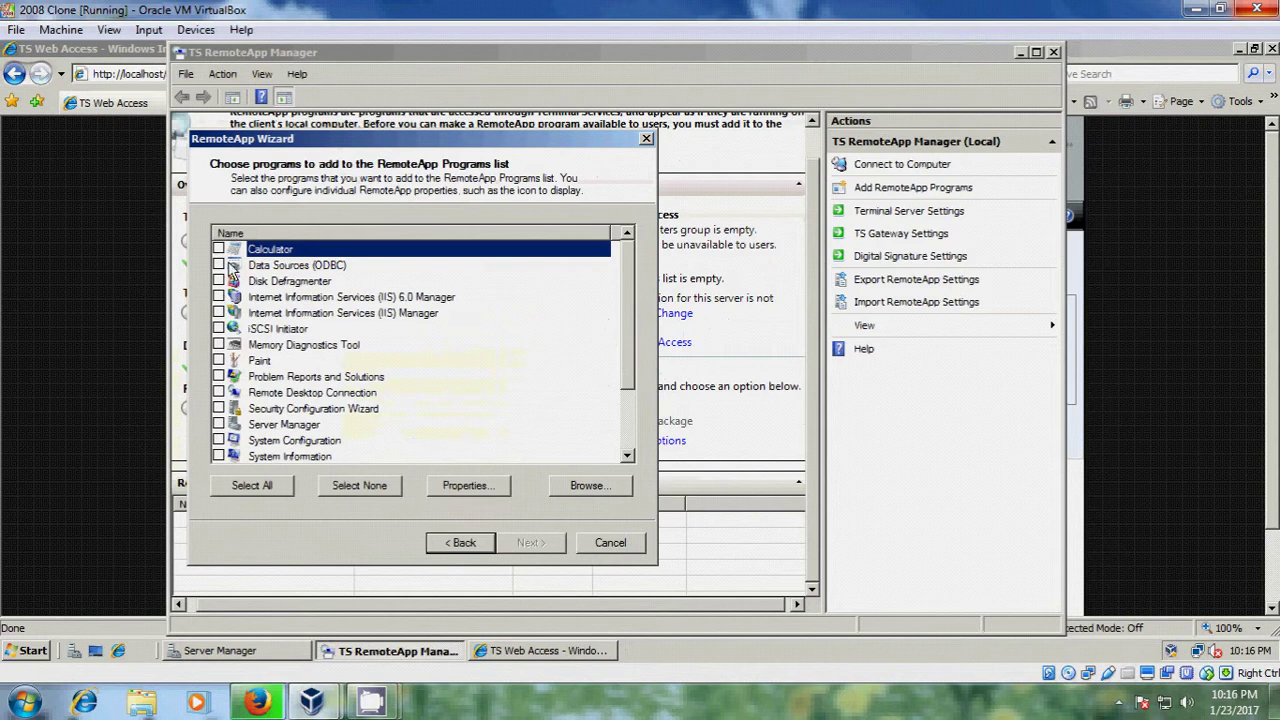
left_click(219, 250)
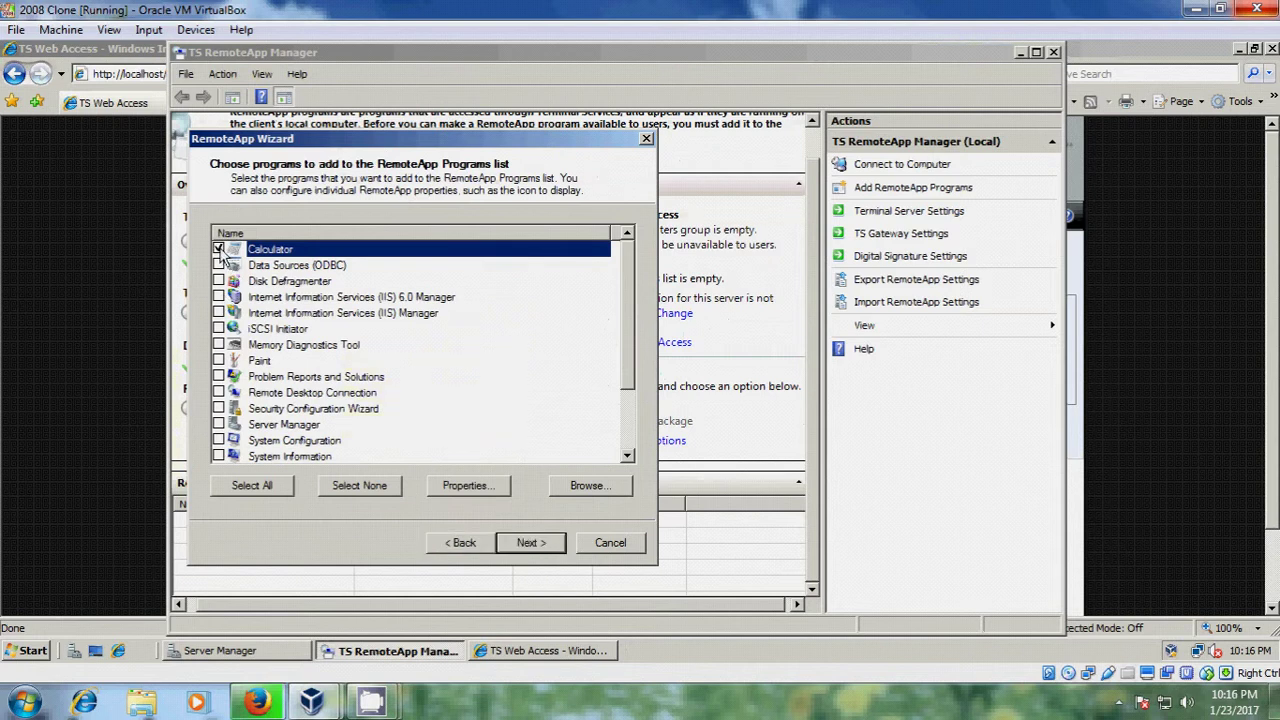
left_click(537, 546)
left_click(530, 543)
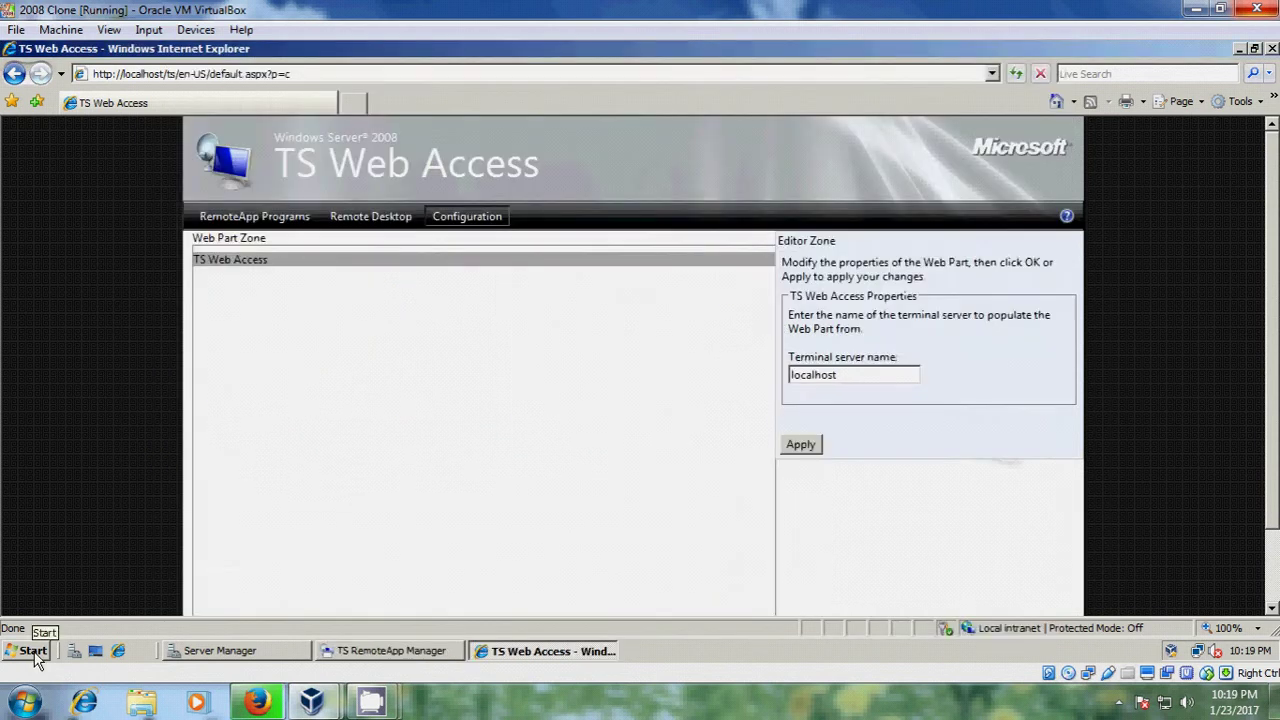
left_click(34, 656)
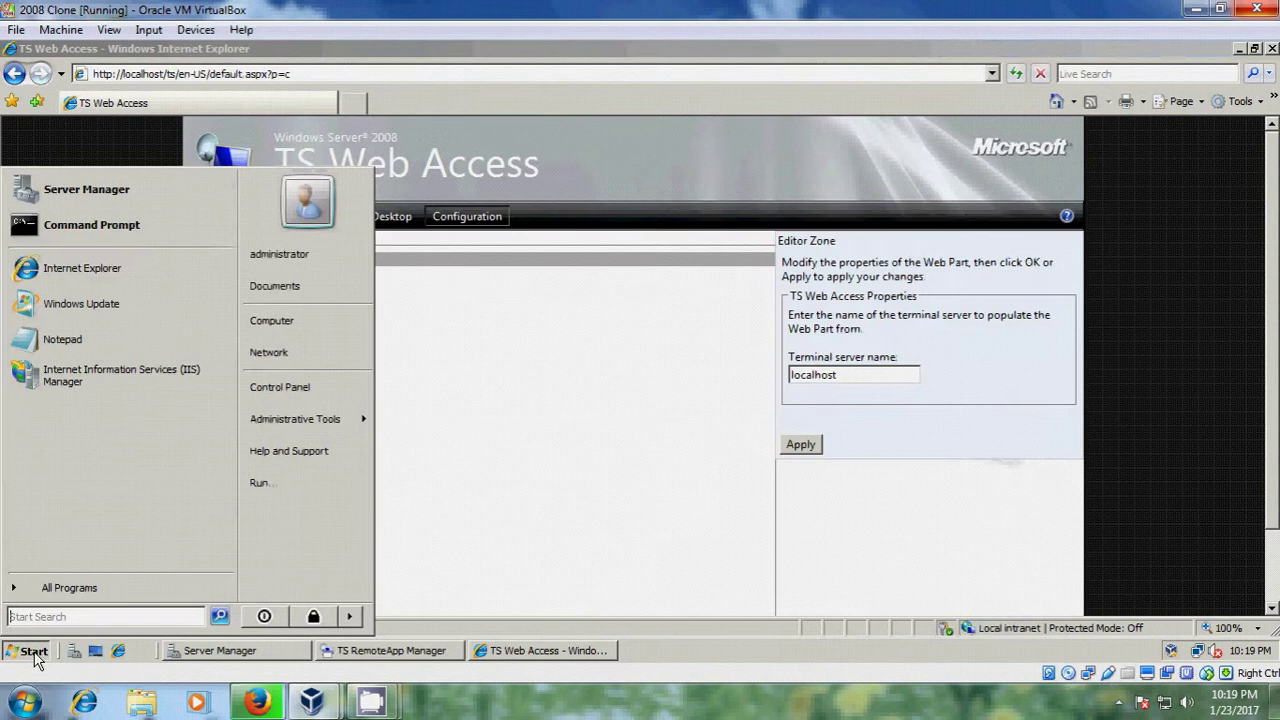
left_click(127, 262)
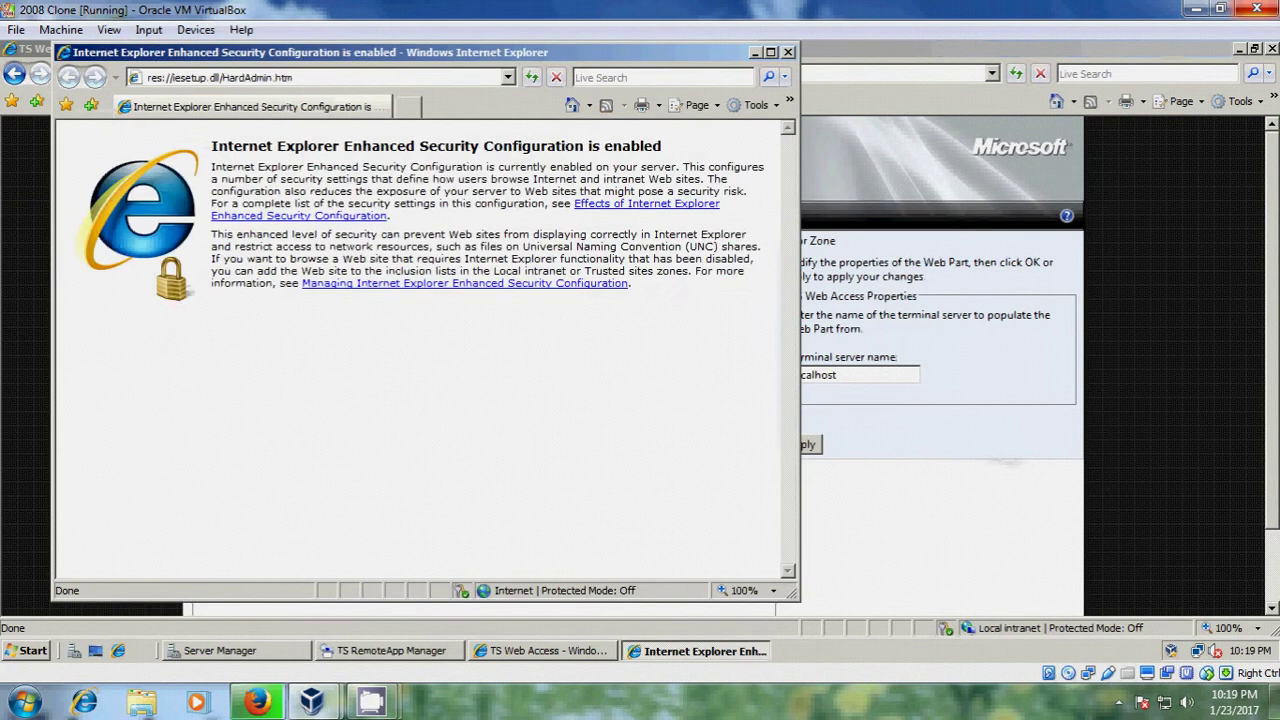
left_click(220, 77)
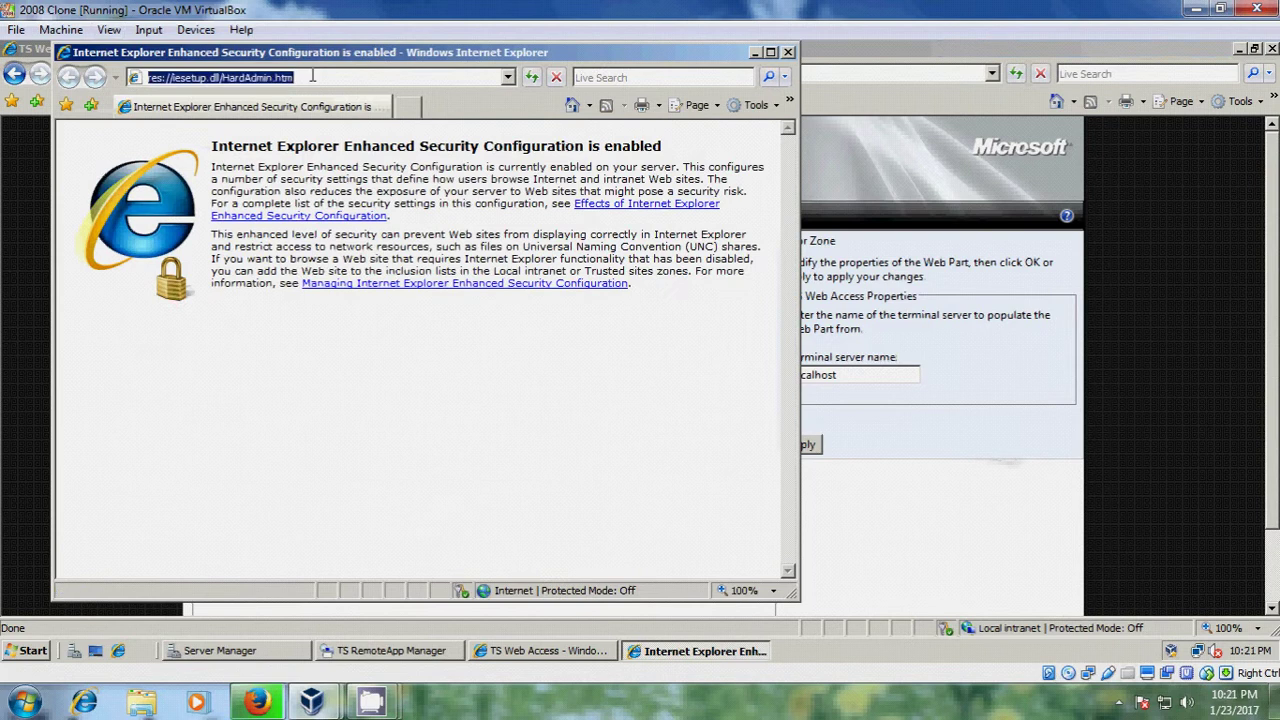
type("htt")
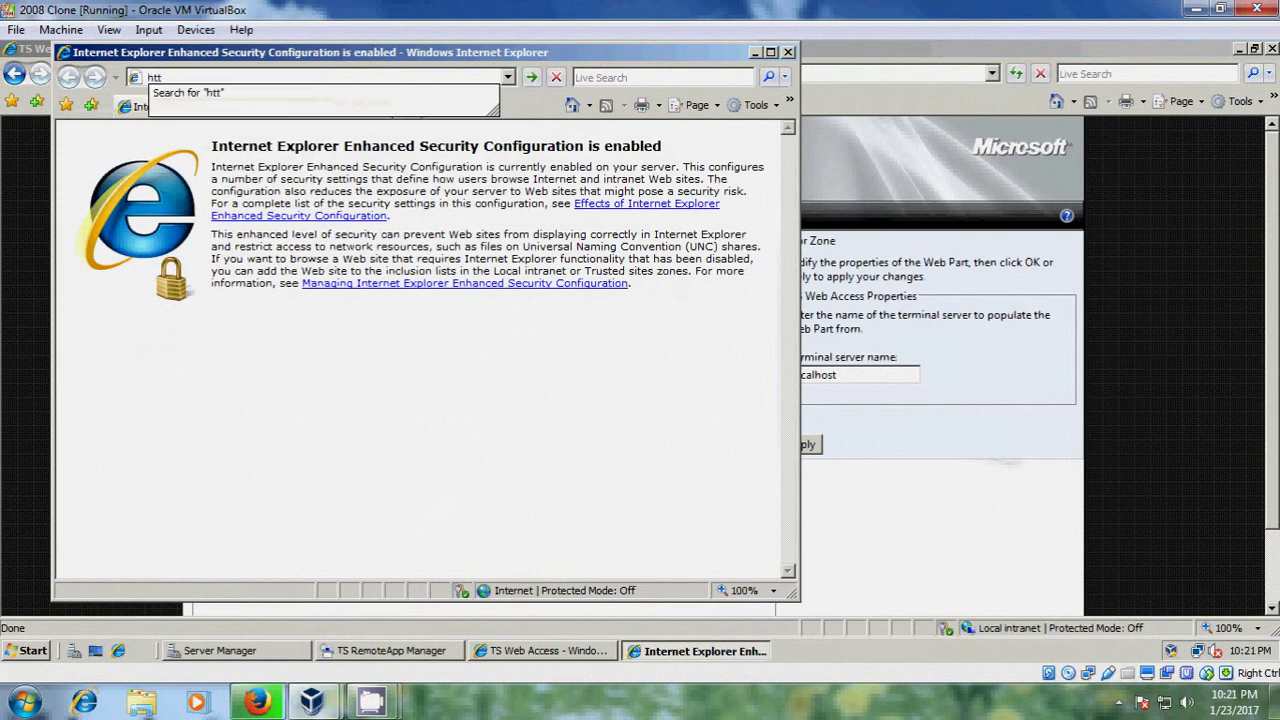
type("ps:")
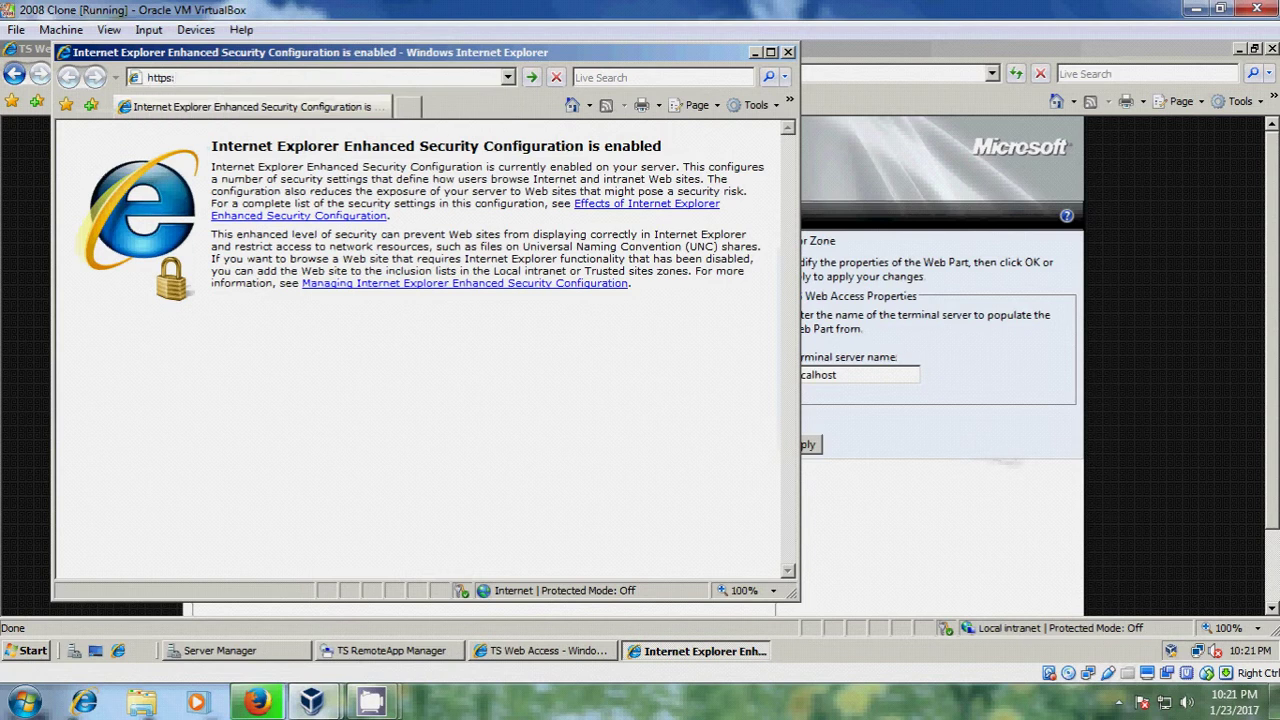
type("//office.")
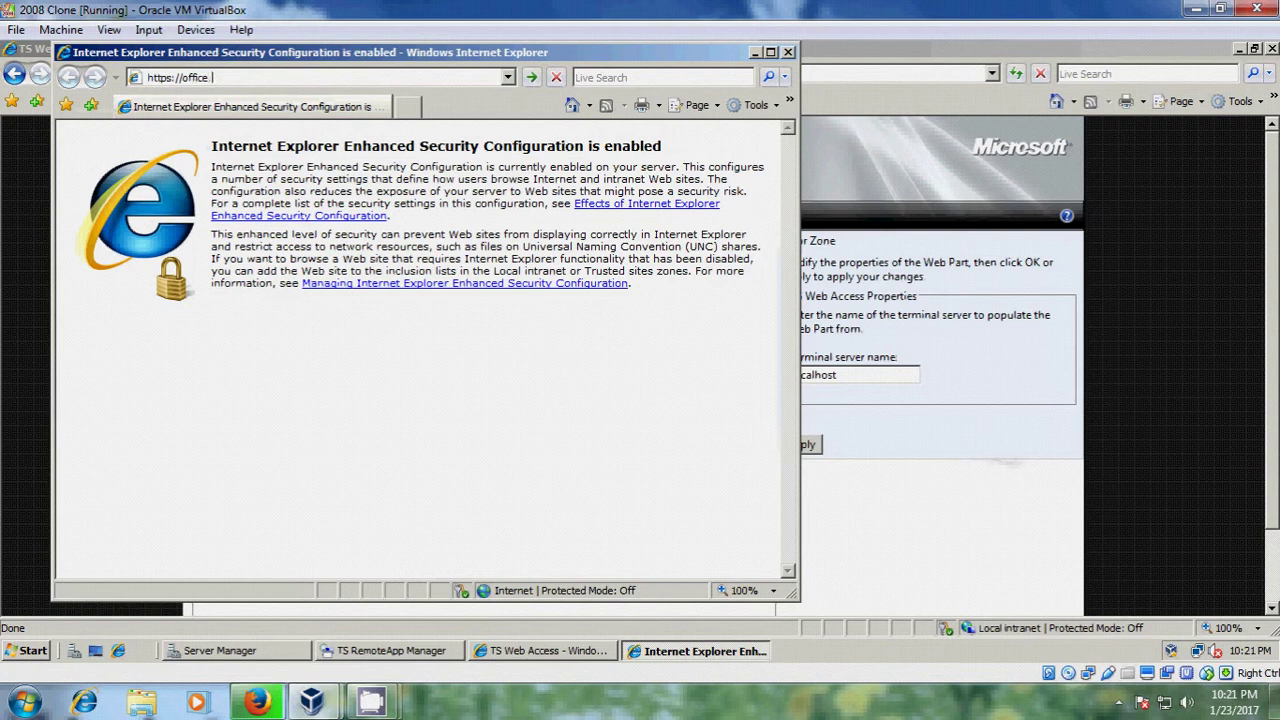